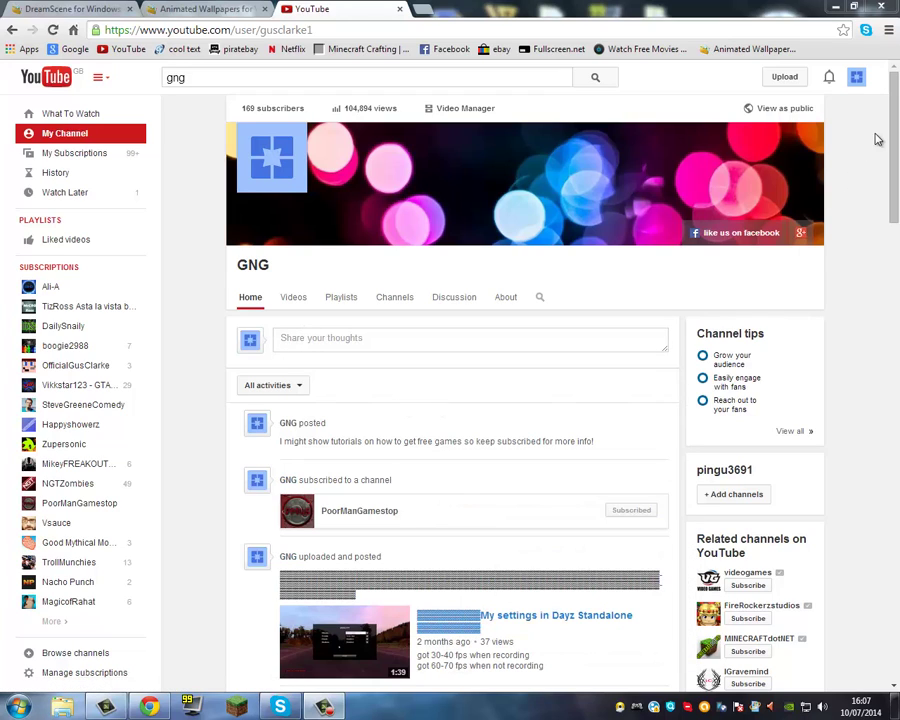
# Step: Scroll the Video Manager uploads list to page 2, the oldest May–June 2013 videos
pyautogui.moveTo(893, 122)
pyautogui.mouseDown()
pyautogui.moveTo(897, 494)
pyautogui.moveTo(897, 107)
pyautogui.mouseUp()
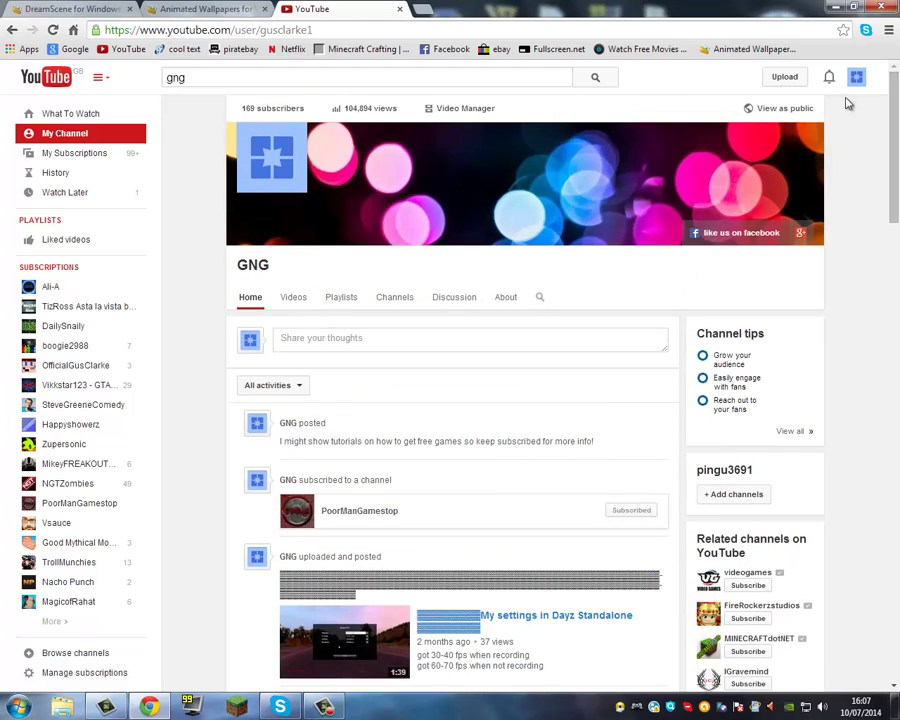
pyautogui.click(478, 116)
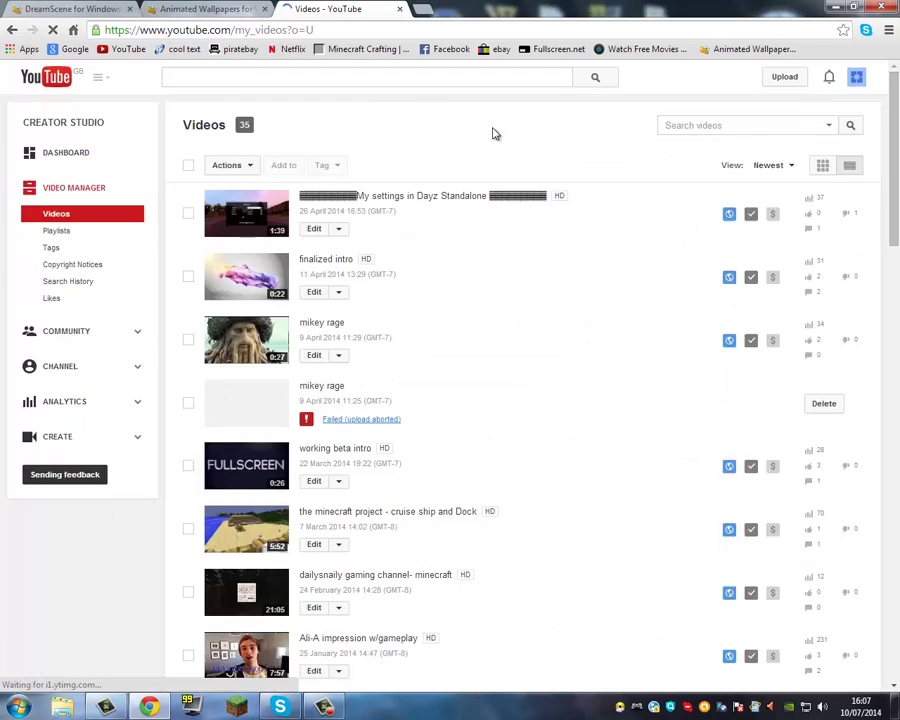
pyautogui.scroll(-2, 340, 500)
pyautogui.scroll(-3, 335, 505)
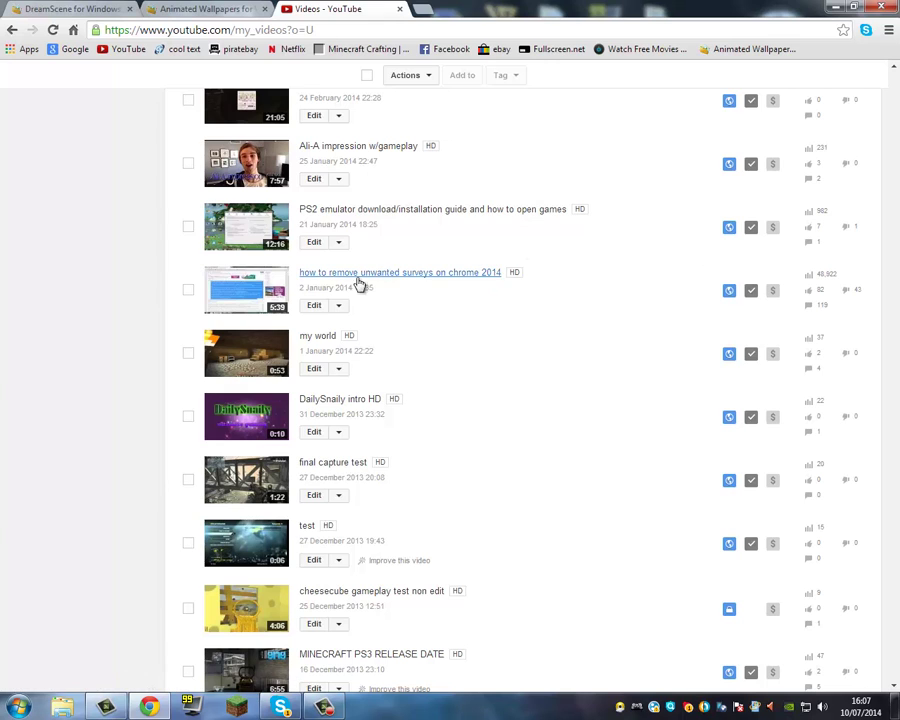
pyautogui.scroll(-1, 432, 397)
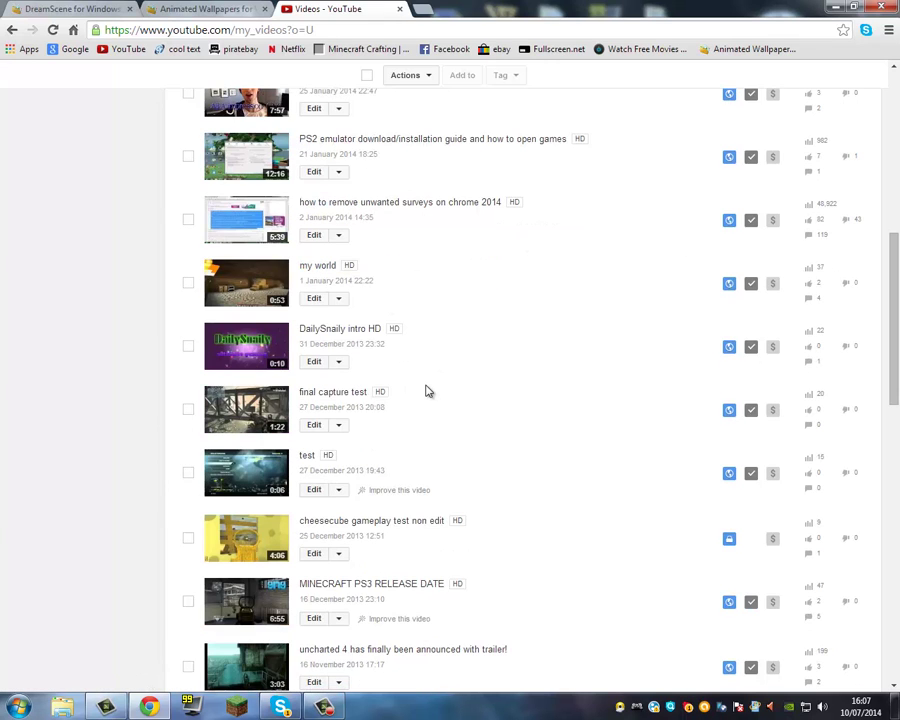
pyautogui.scroll(-10, 424, 391)
pyautogui.scroll(-5, 400, 410)
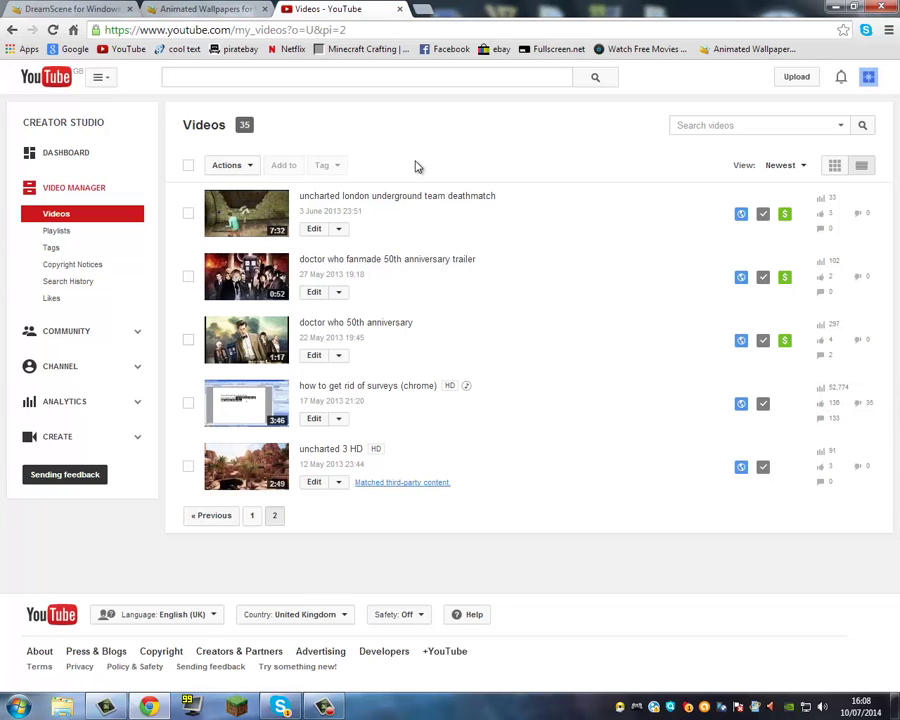
# Step: Close YouTube, minimize Chrome and drag selection boxes across the empty planet desktop
pyautogui.click(399, 10)
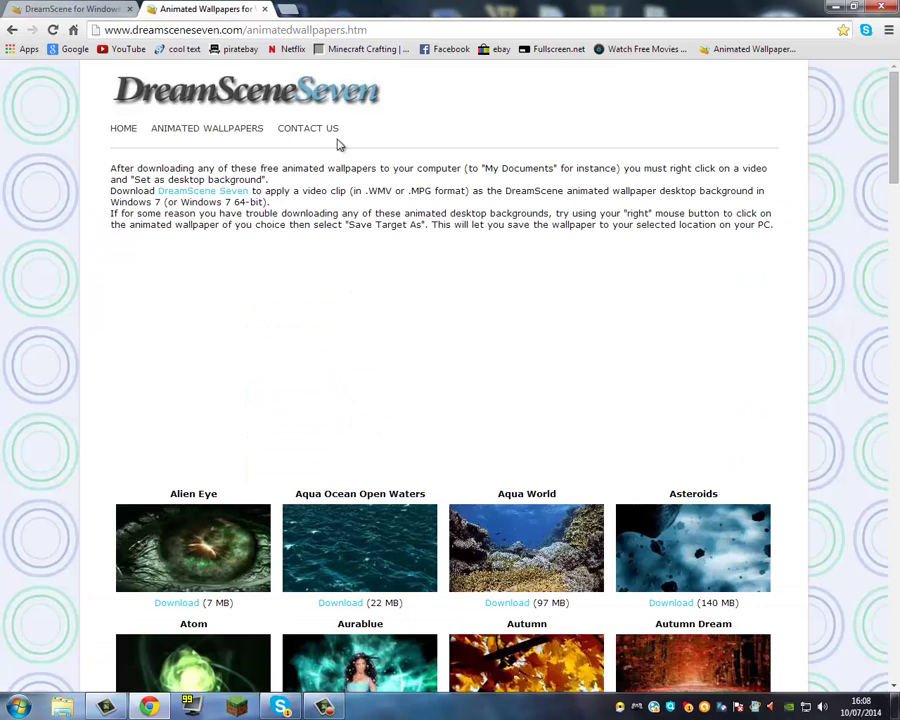
pyautogui.click(835, 7)
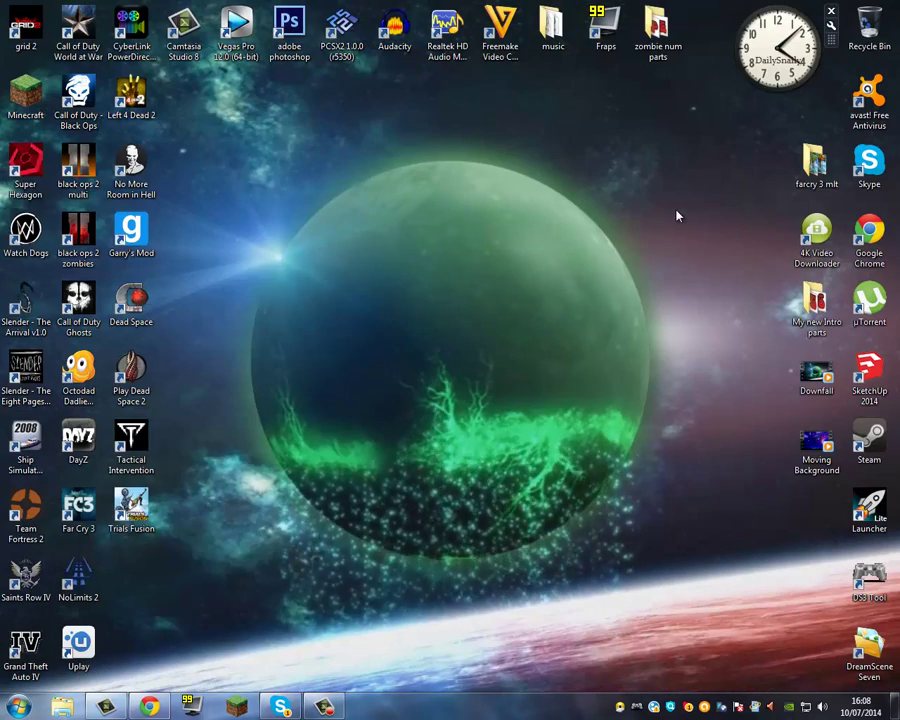
pyautogui.moveTo(652, 113); pyautogui.dragTo(351, 480)
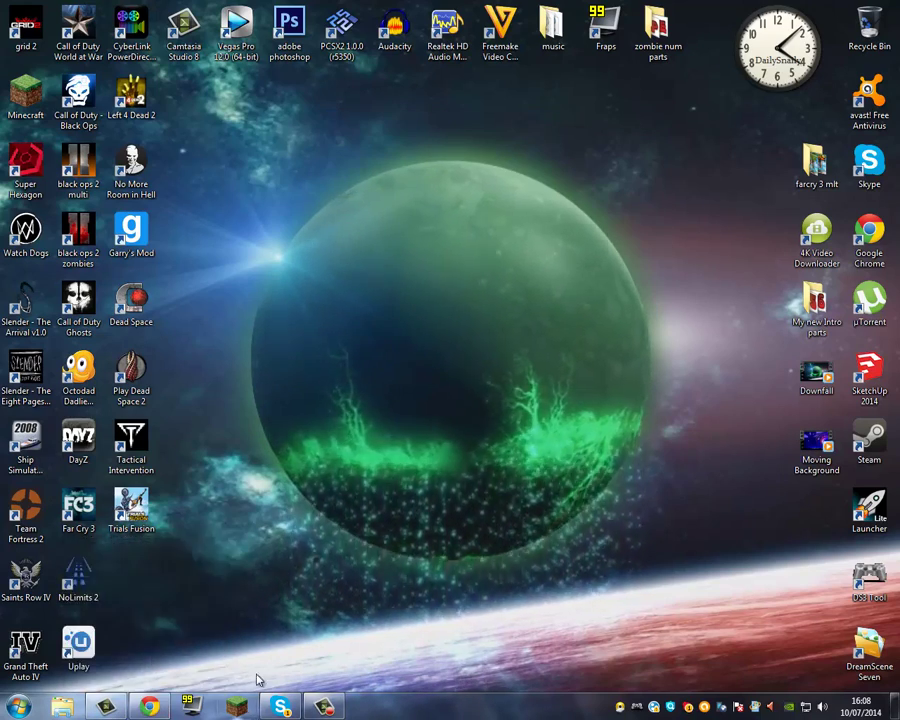
pyautogui.moveTo(207, 115)
pyautogui.mouseDown()
pyautogui.moveTo(738, 611)
pyautogui.moveTo(192, 162)
pyautogui.moveTo(708, 660)
pyautogui.moveTo(686, 600)
pyautogui.moveTo(205, 219)
pyautogui.moveTo(438, 617)
pyautogui.mouseUp()
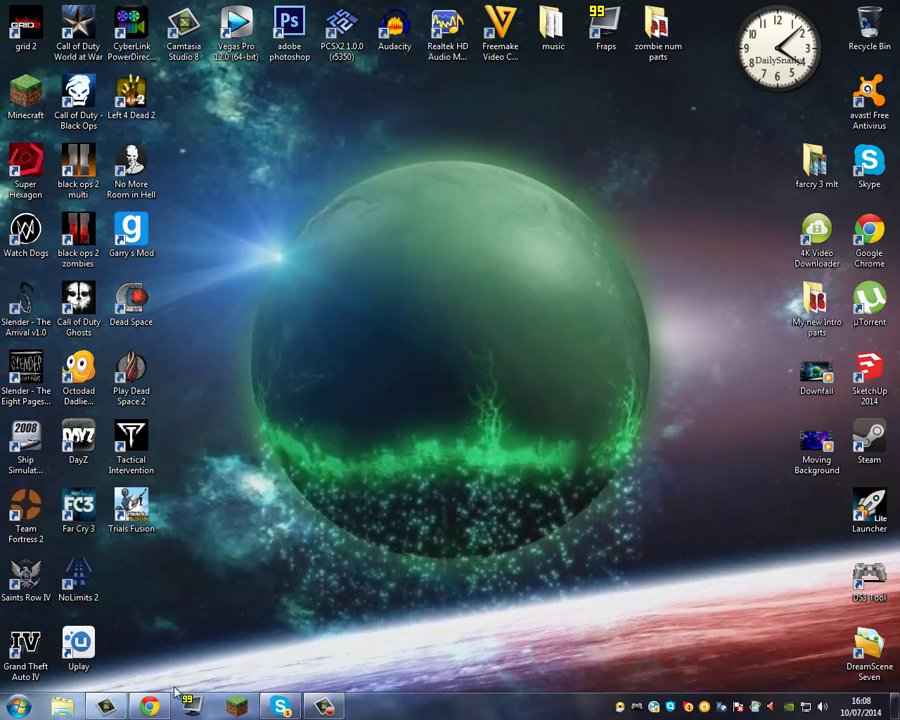
# Step: Restore Chrome and look over the DreamScene Seven homepage and animated wallpapers tabs
pyautogui.click(149, 706)
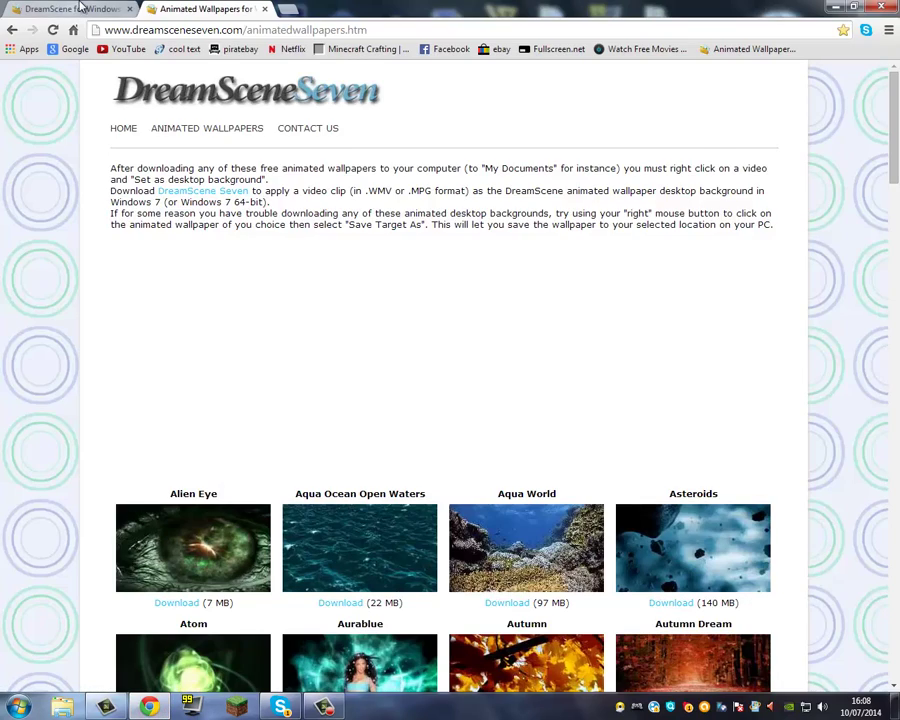
pyautogui.click(80, 8)
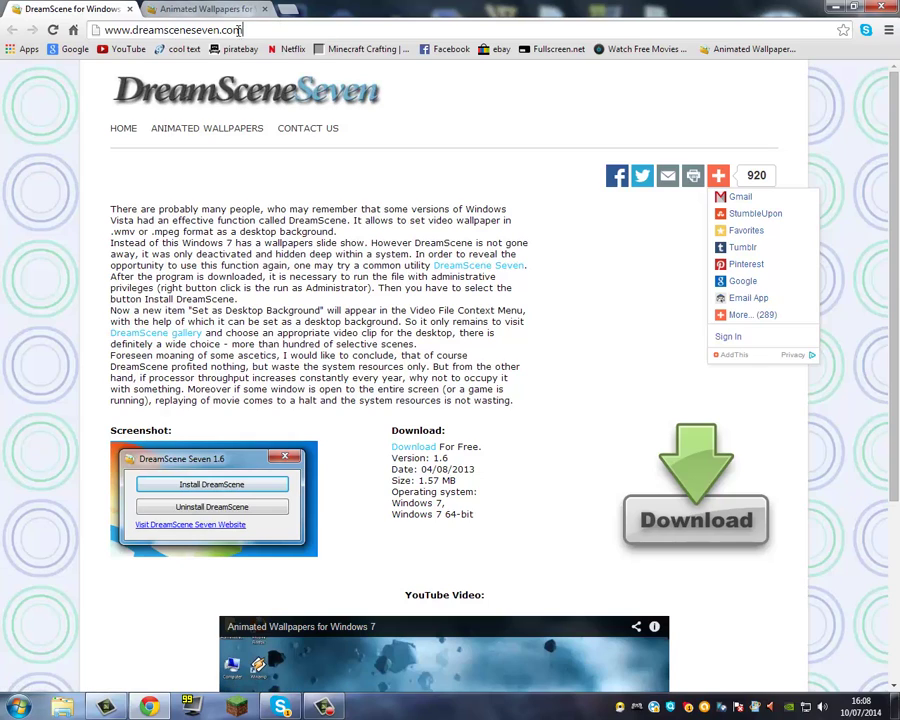
pyautogui.click(225, 30)
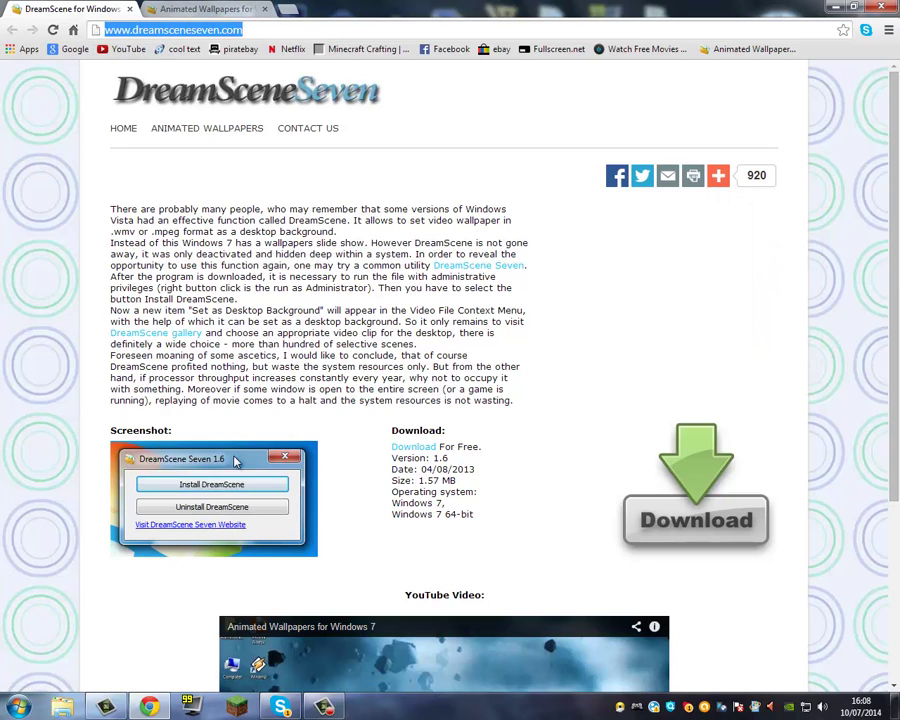
pyautogui.scroll(-3, 248, 550)
pyautogui.scroll(3, 265, 300)
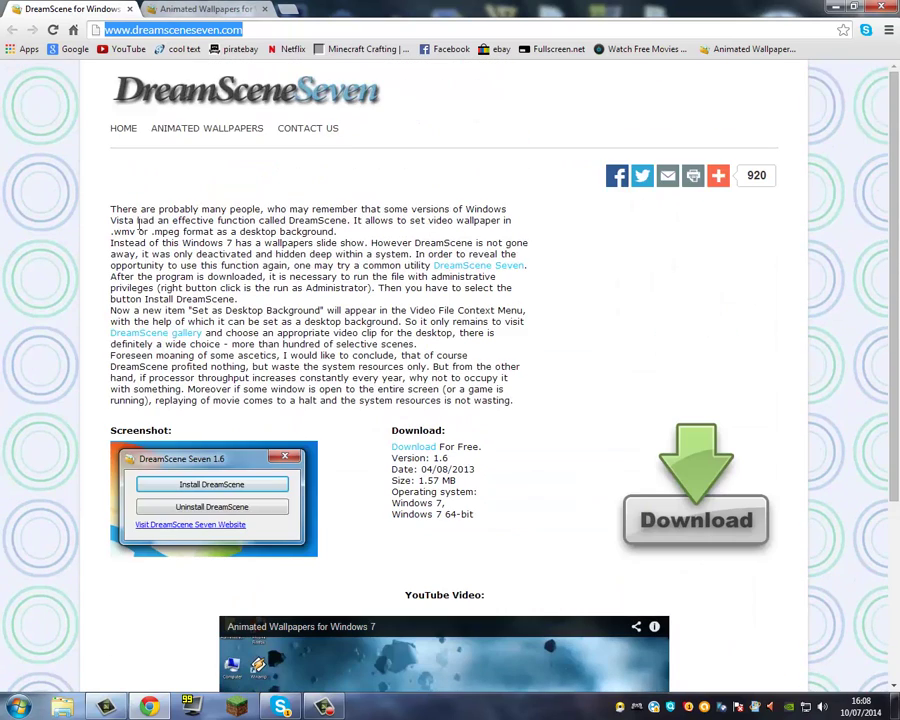
pyautogui.click(185, 8)
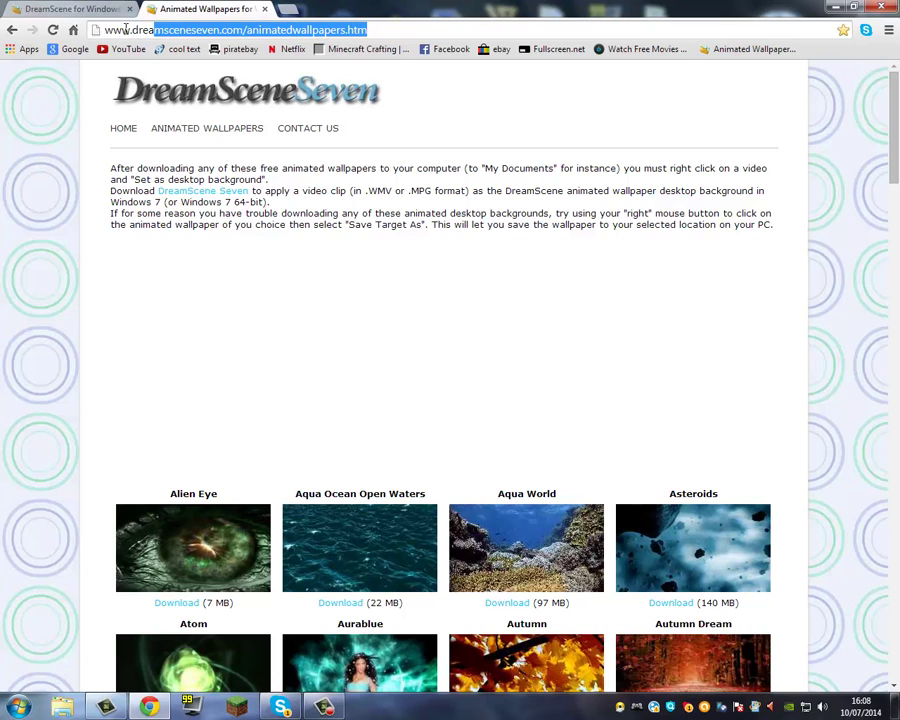
pyautogui.click(207, 243)
pyautogui.scroll(-2, 195, 243)
pyautogui.scroll(2, 190, 232)
# Step: Download the DreamScene Seven installer from the homepage; Chrome blocks it as malicious
pyautogui.click(55, 8)
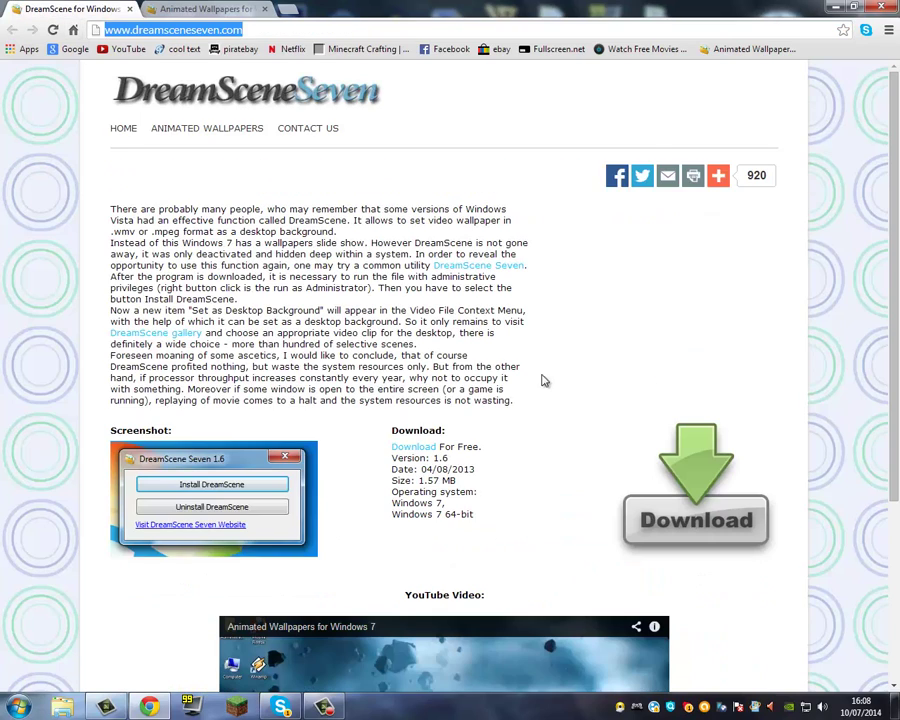
pyautogui.scroll(-1, 497, 252)
pyautogui.scroll(-3, 542, 376)
pyautogui.scroll(4, 552, 359)
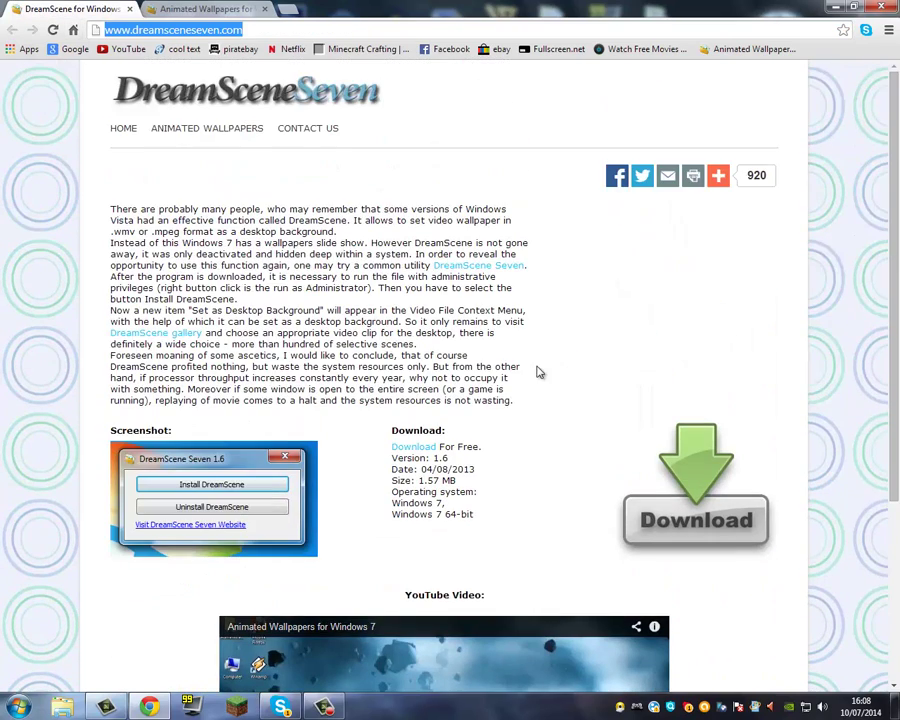
pyautogui.click(740, 544)
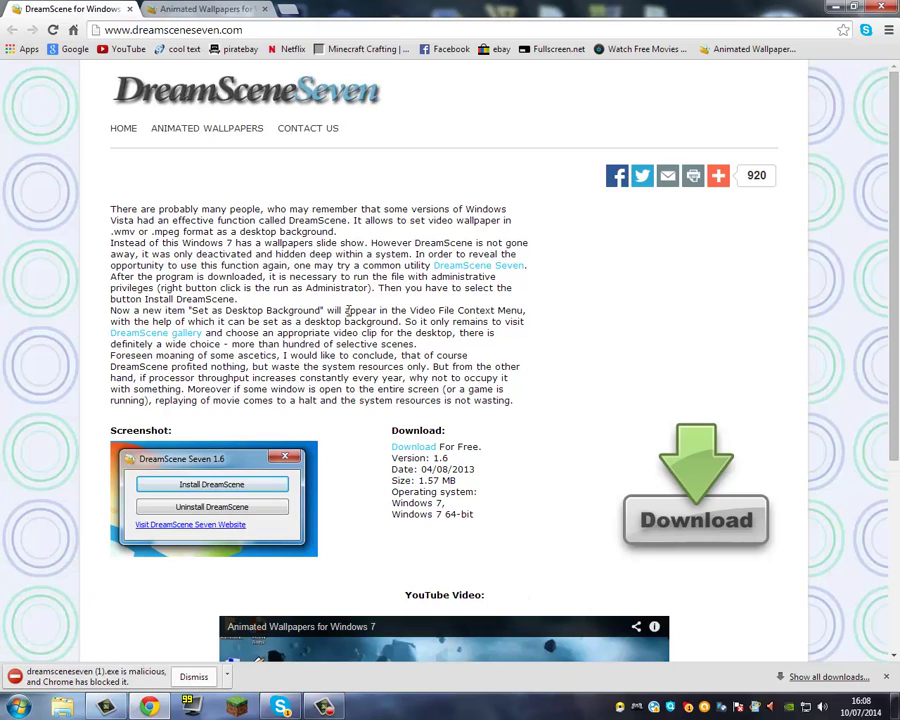
pyautogui.click(890, 32)
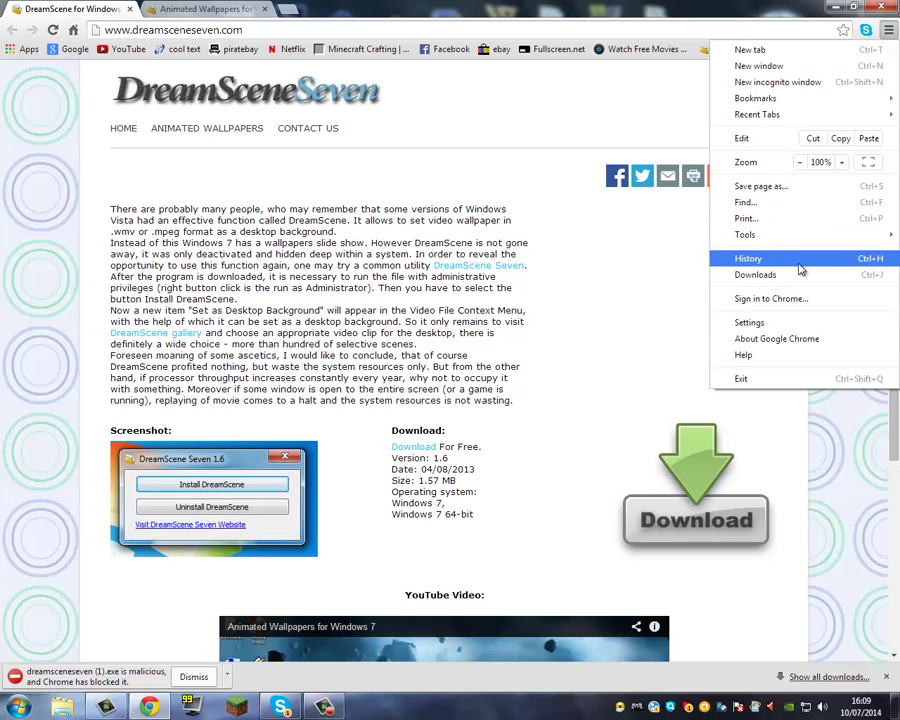
# Step: Recover the blocked installer via Downloads with 'Hurt me plenty' and show it in its folder
pyautogui.click(758, 274)
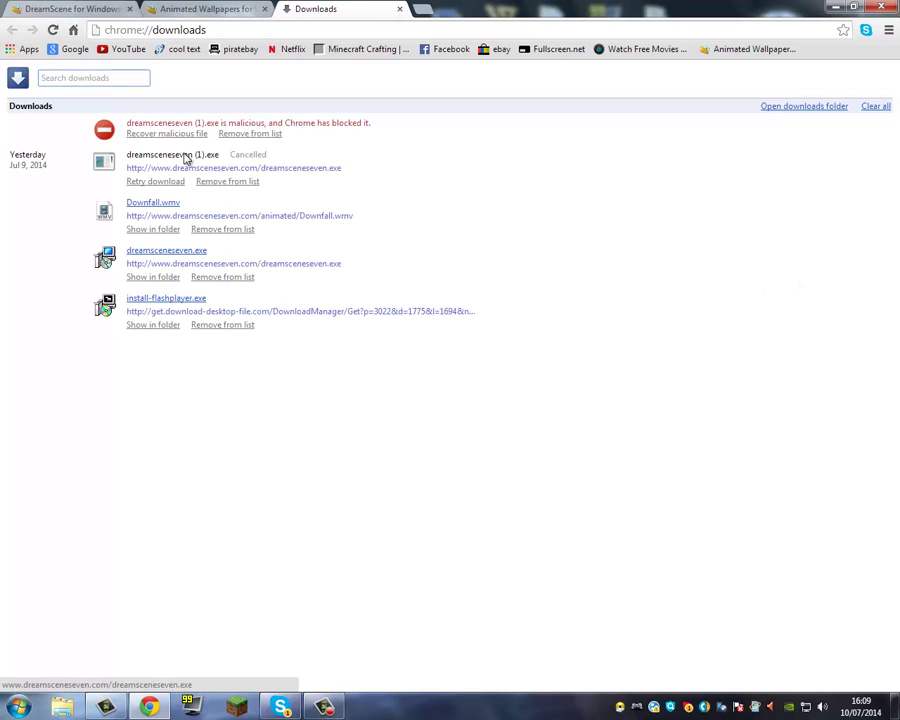
pyautogui.click(170, 134)
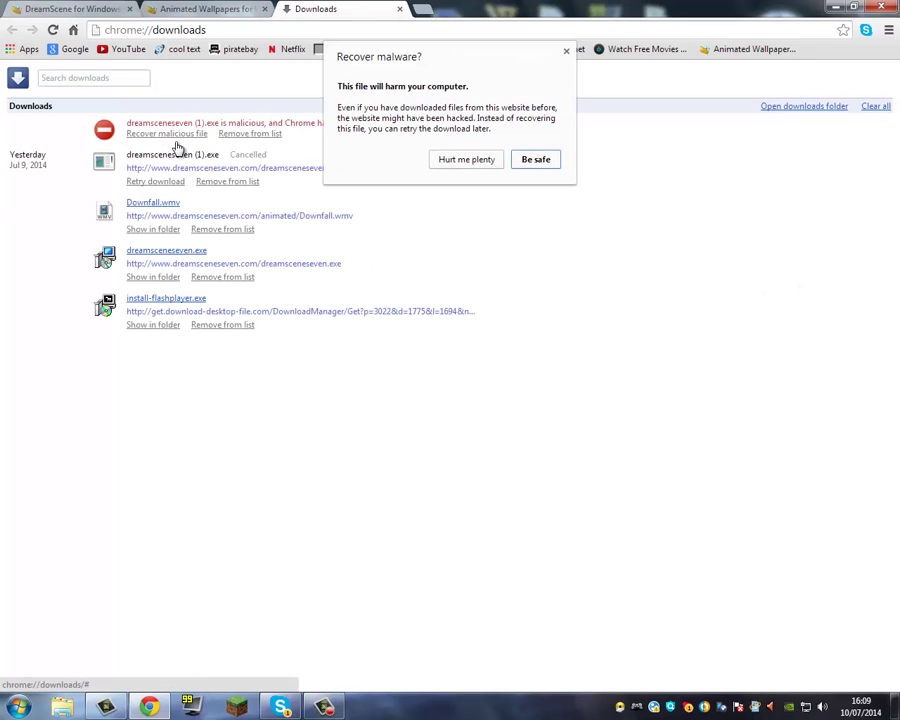
pyautogui.click(474, 162)
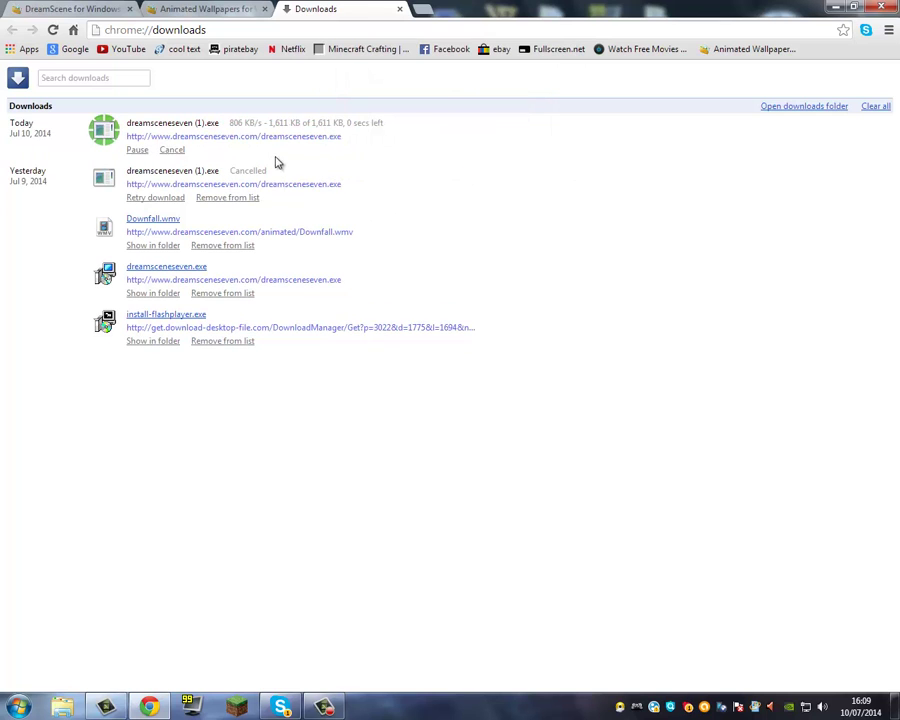
pyautogui.click(163, 152)
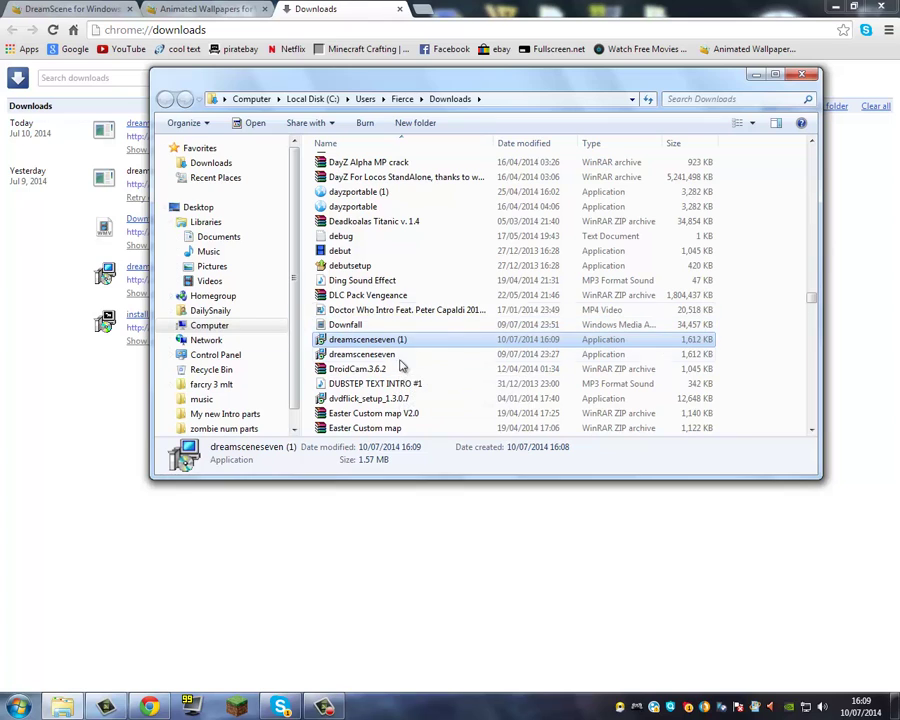
# Step: Close the Downloads tab, minimize Chrome and center the Downloads folder window
pyautogui.click(803, 75)
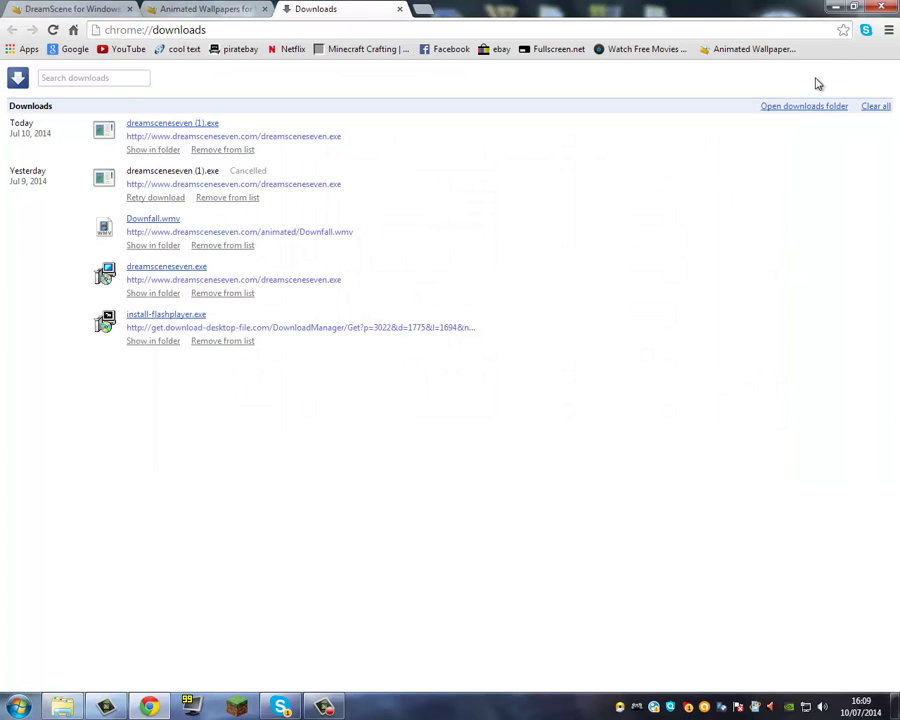
pyautogui.click(400, 9)
pyautogui.click(836, 8)
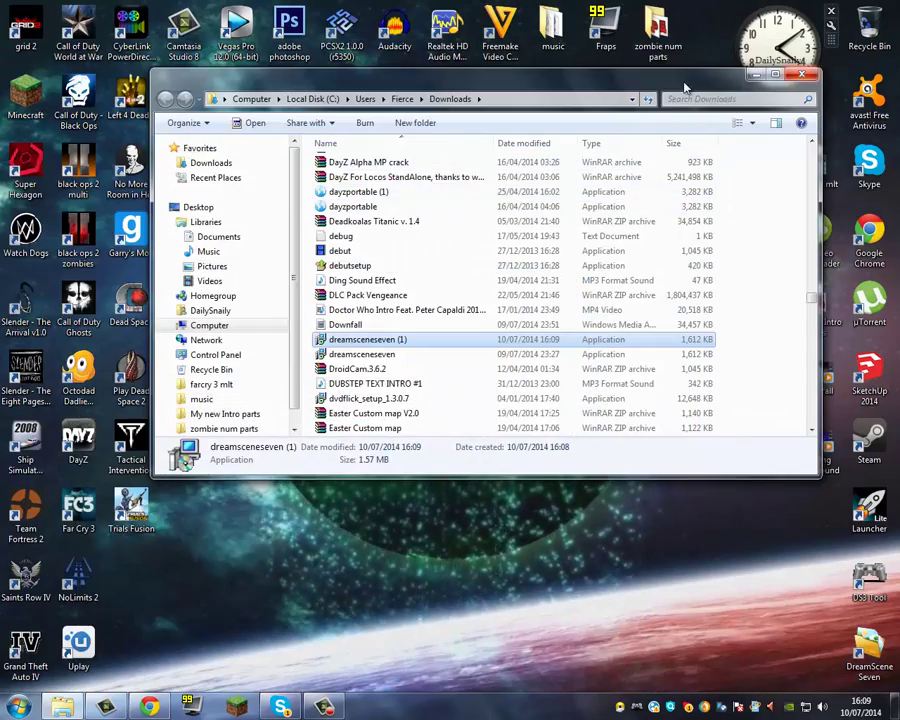
pyautogui.moveTo(676, 84); pyautogui.dragTo(331, 585)
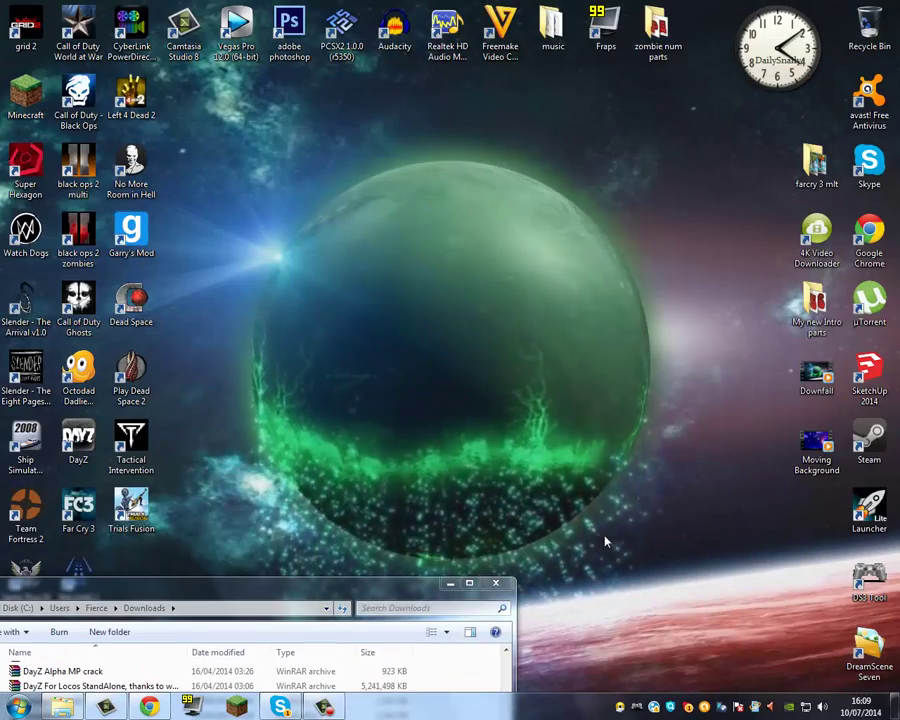
pyautogui.moveTo(410, 582); pyautogui.dragTo(628, 160)
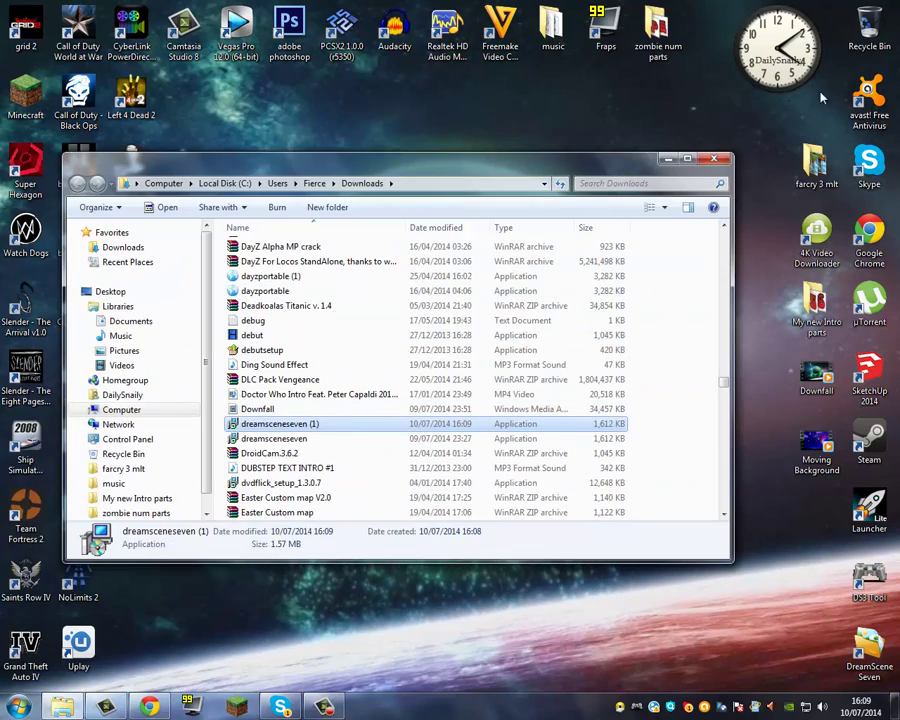
# Step: Hide the Downloads window, glance at the DreamScene page, then minimize Chrome again
pyautogui.click(668, 160)
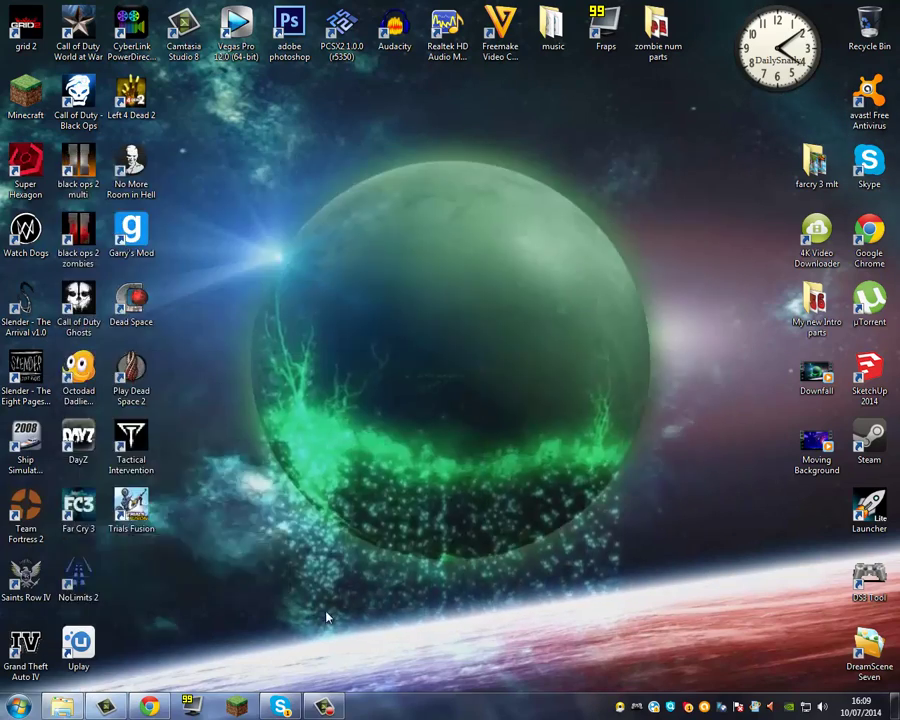
pyautogui.click(155, 712)
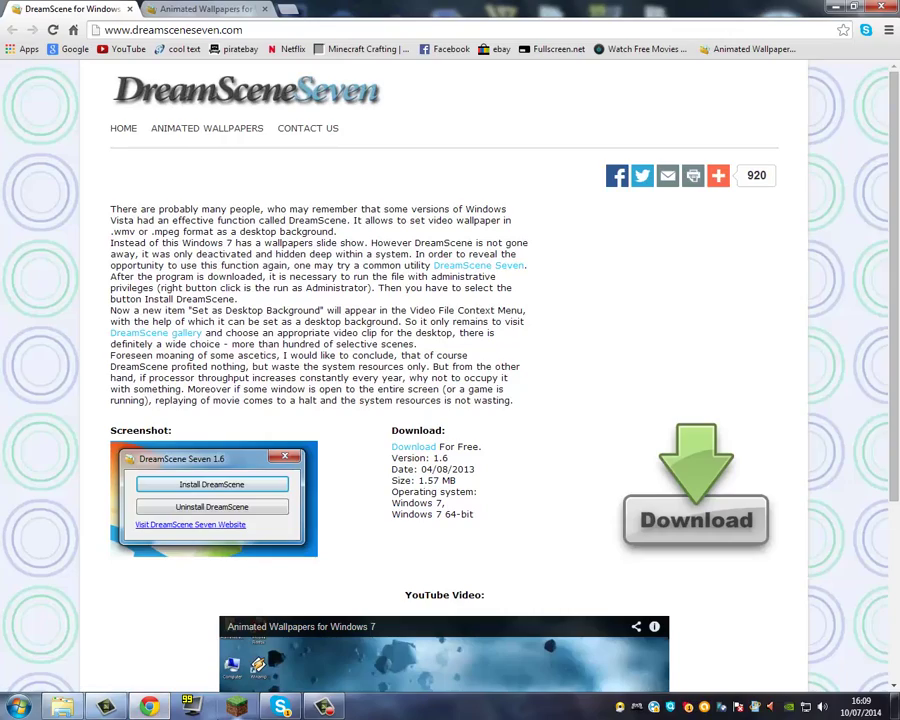
pyautogui.scroll(-3, 484, 372)
pyautogui.scroll(3, 484, 474)
pyautogui.click(833, 8)
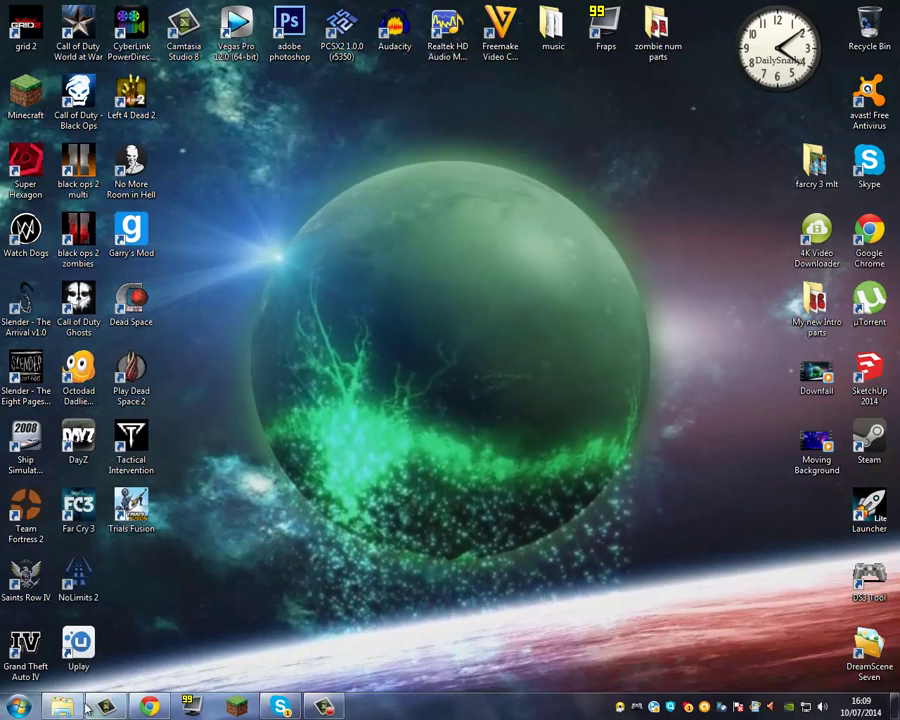
pyautogui.moveTo(249, 180); pyautogui.dragTo(572, 488)
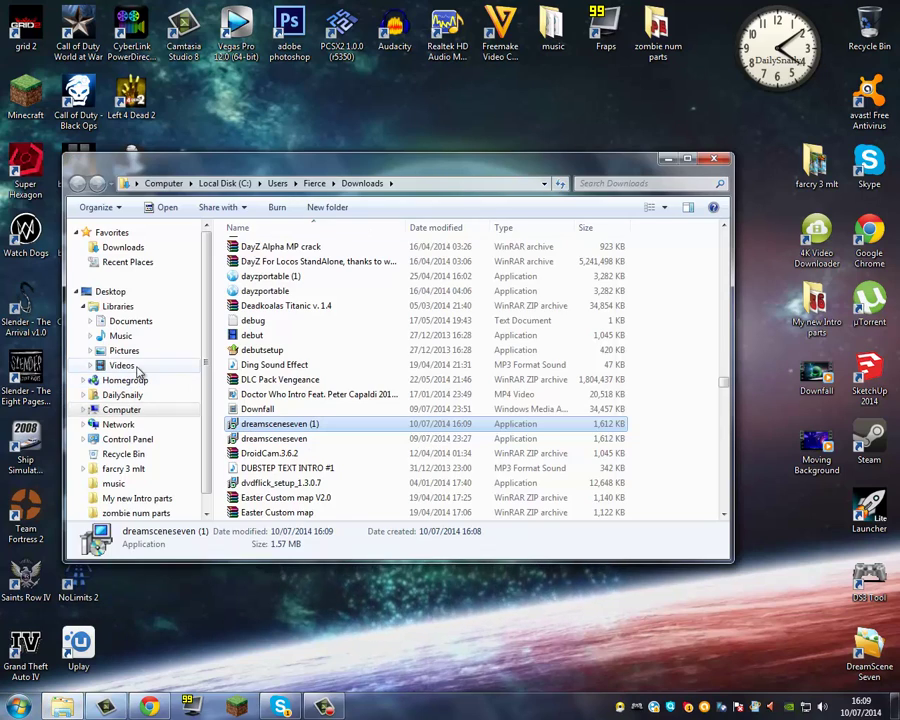
# Step: Browse the departed folder in the Videos library, then close the Videos window
pyautogui.click(121, 365)
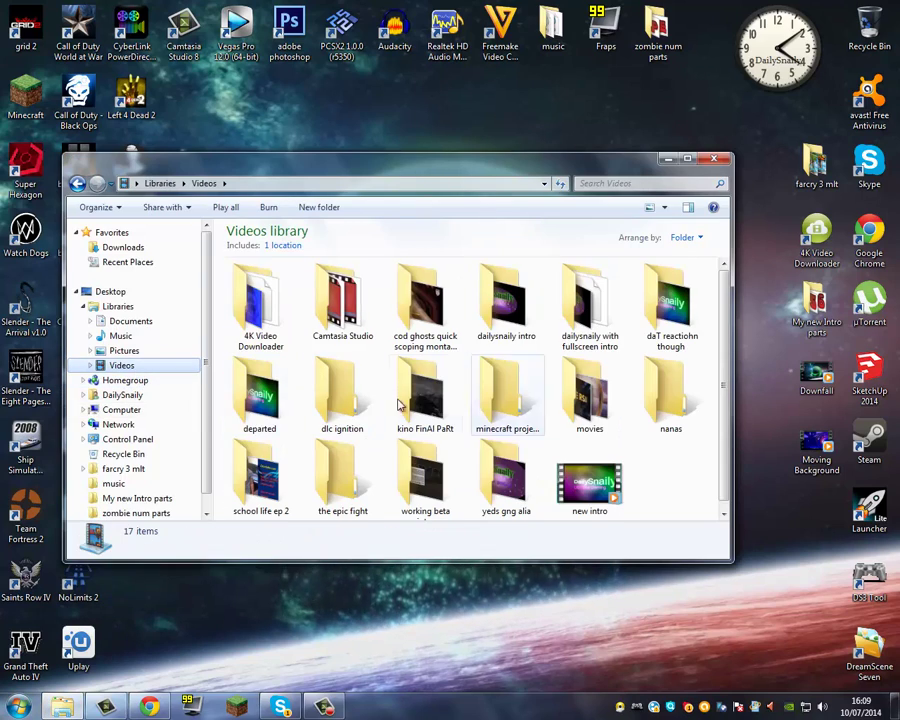
pyautogui.click(262, 415)
pyautogui.doubleClick(265, 418)
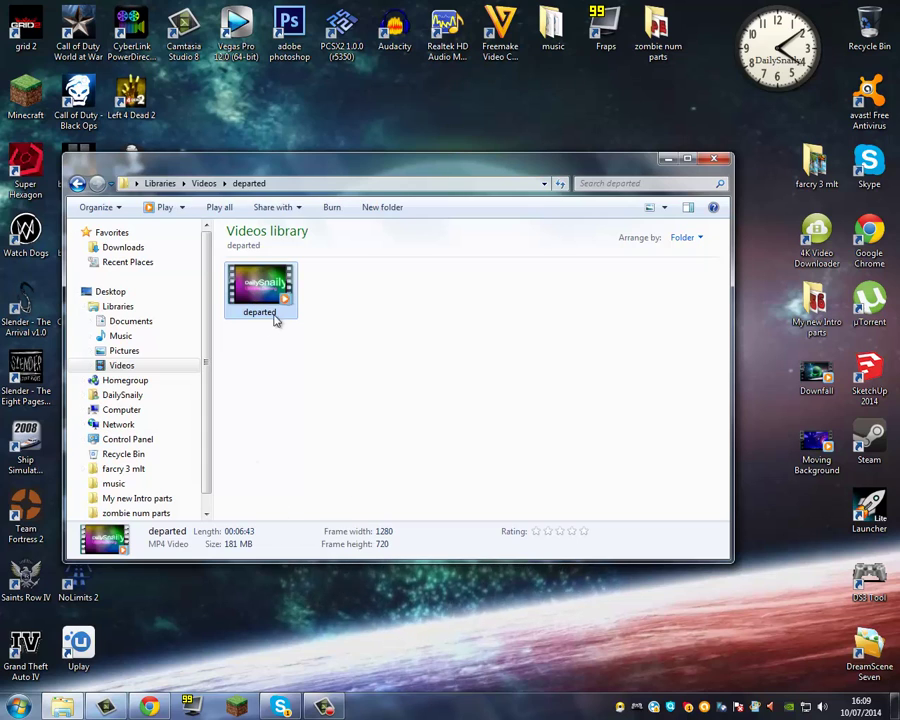
pyautogui.rightClick(274, 293)
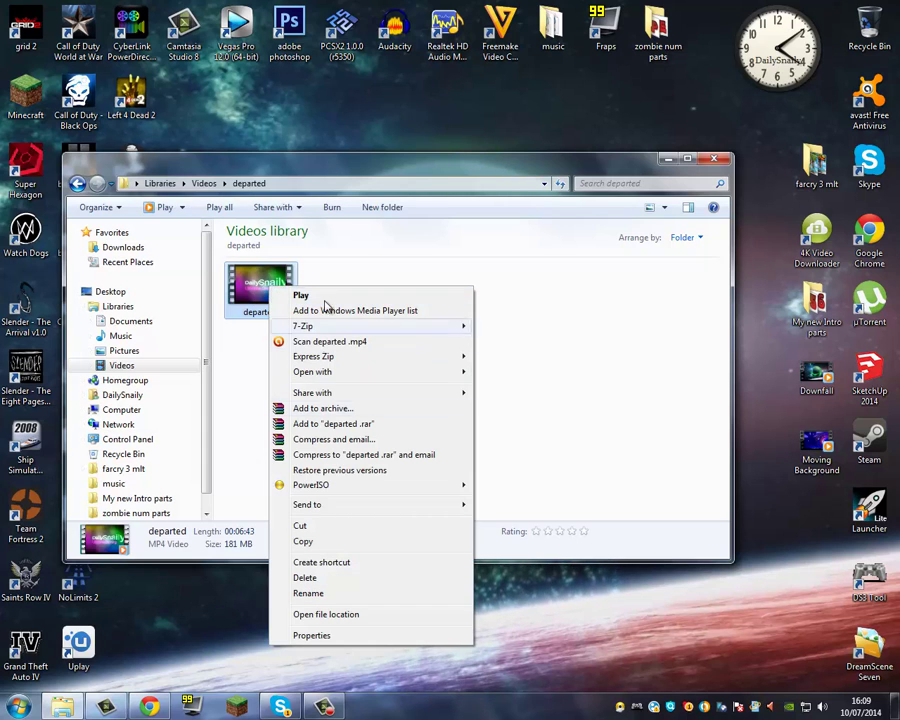
pyautogui.click(210, 354)
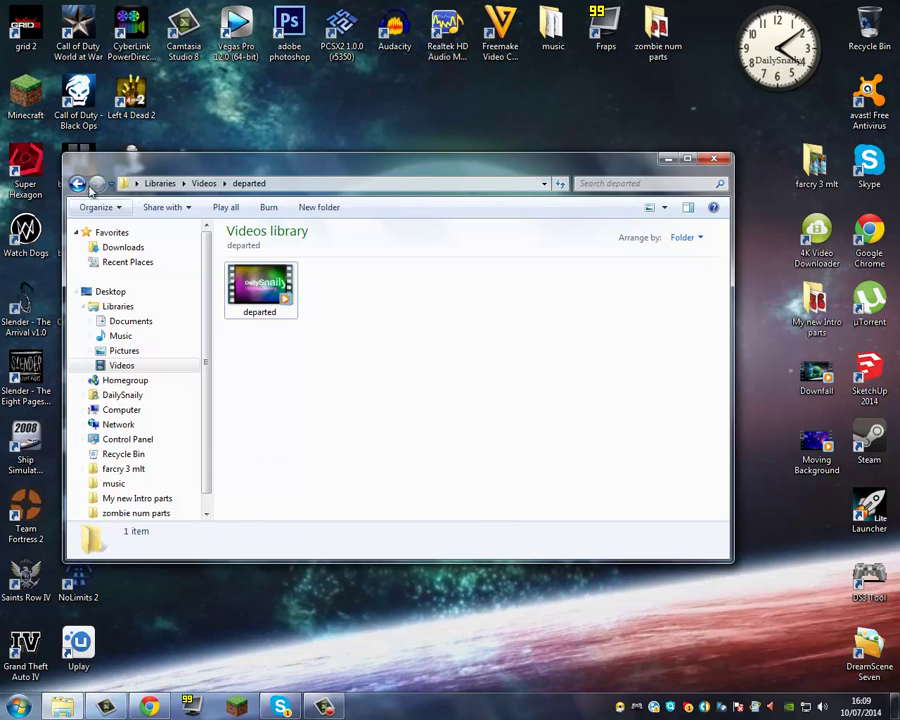
pyautogui.click(76, 185)
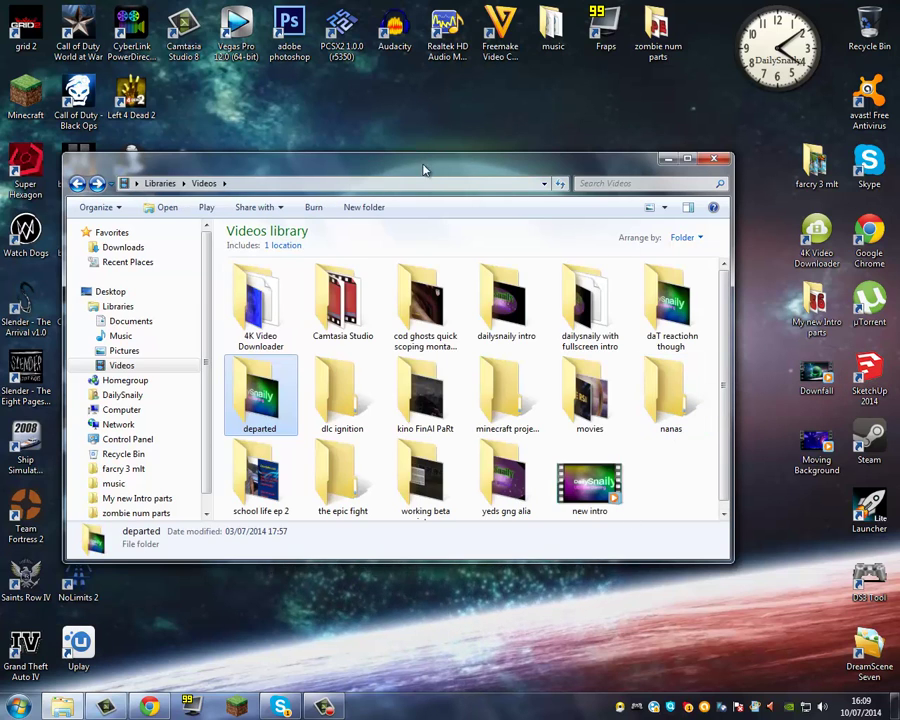
pyautogui.moveTo(375, 168); pyautogui.dragTo(581, 169)
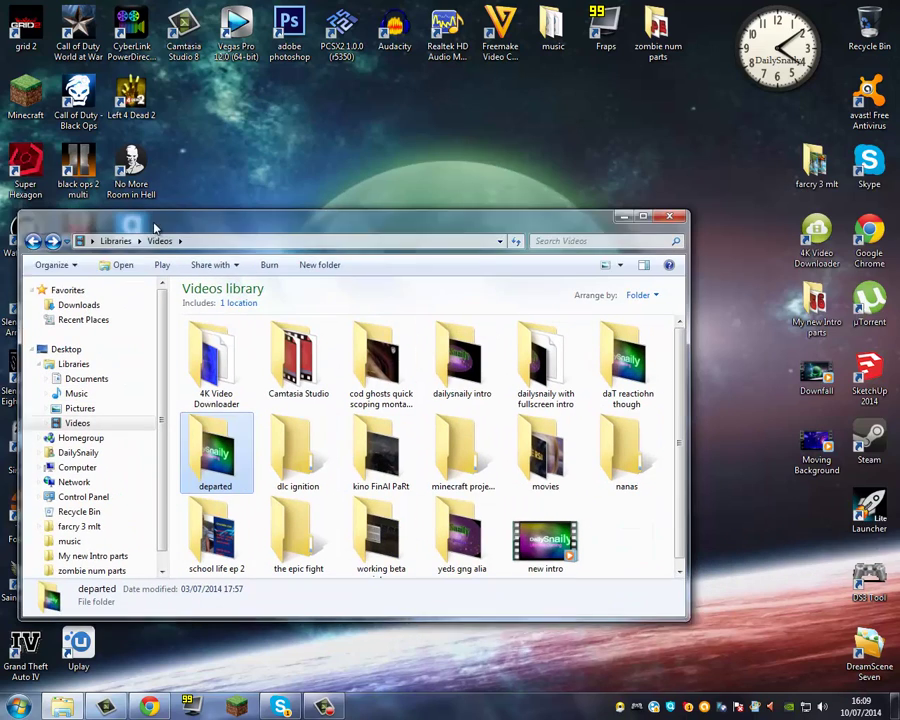
pyautogui.moveTo(444, 172); pyautogui.dragTo(155, 231)
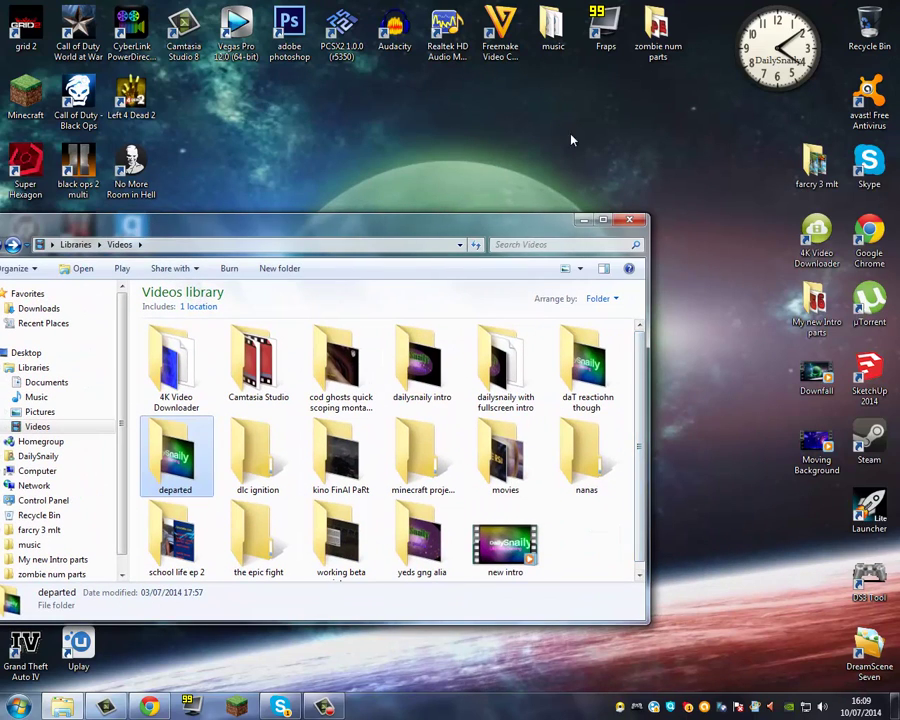
pyautogui.click(634, 219)
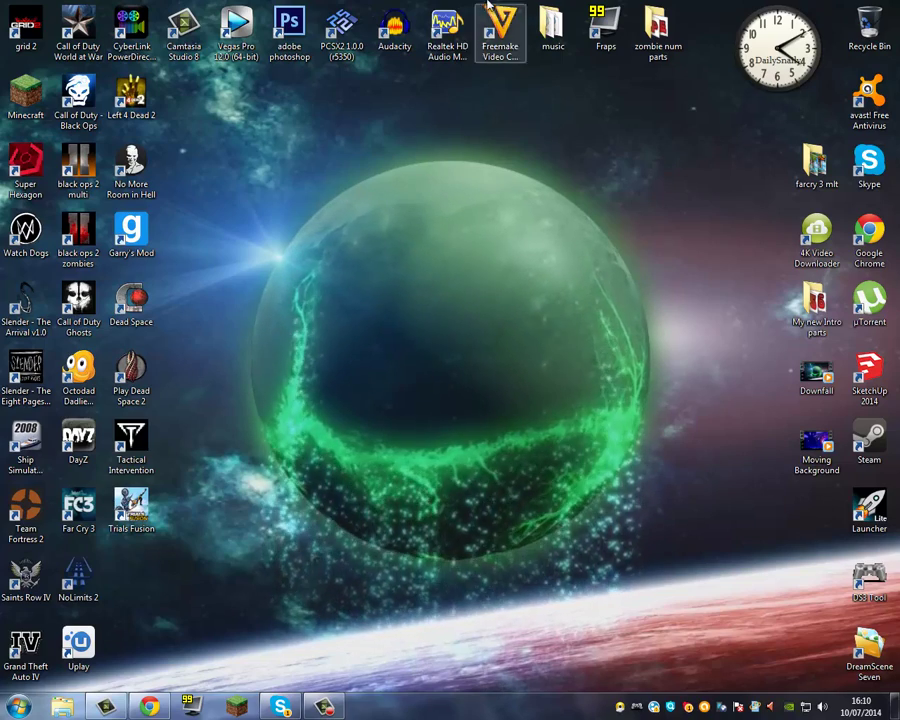
# Step: Open and close Freemake Video Converter, then view the Moving Background video's Properties
pyautogui.doubleClick(508, 35)
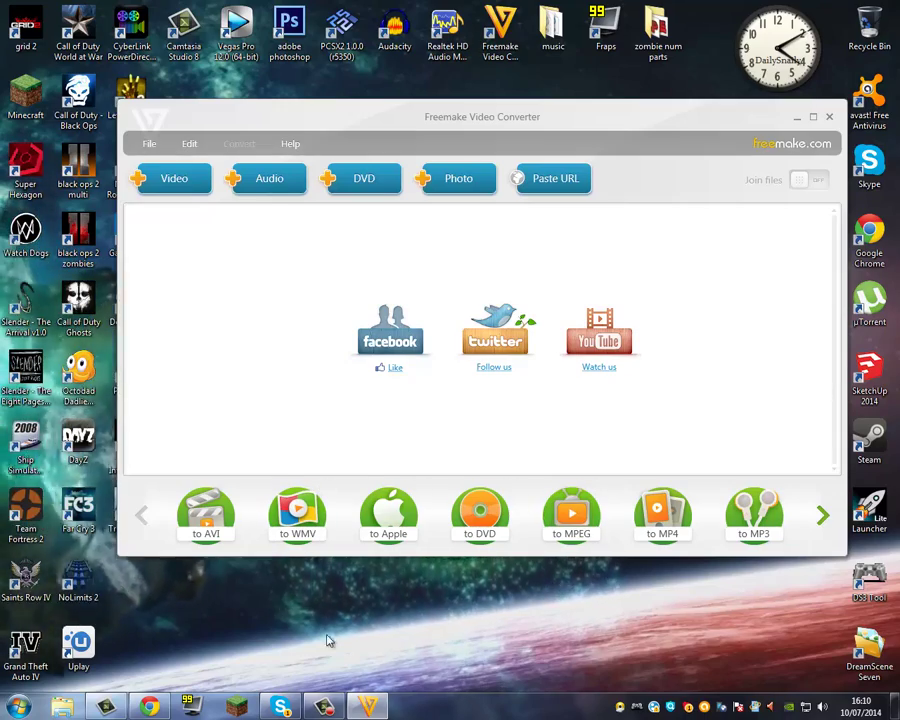
pyautogui.click(830, 119)
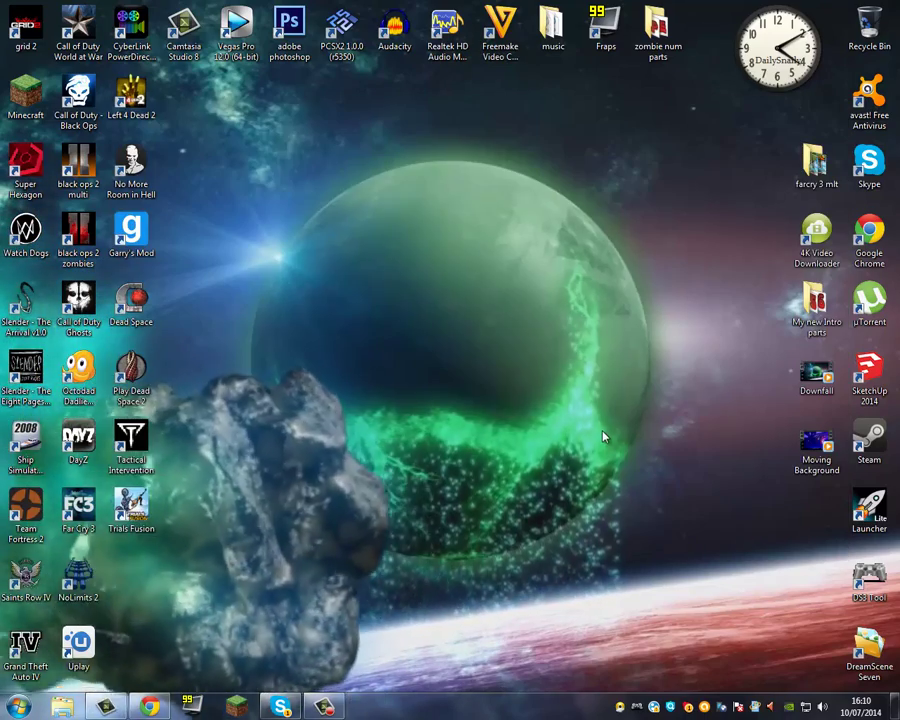
pyautogui.click(817, 443)
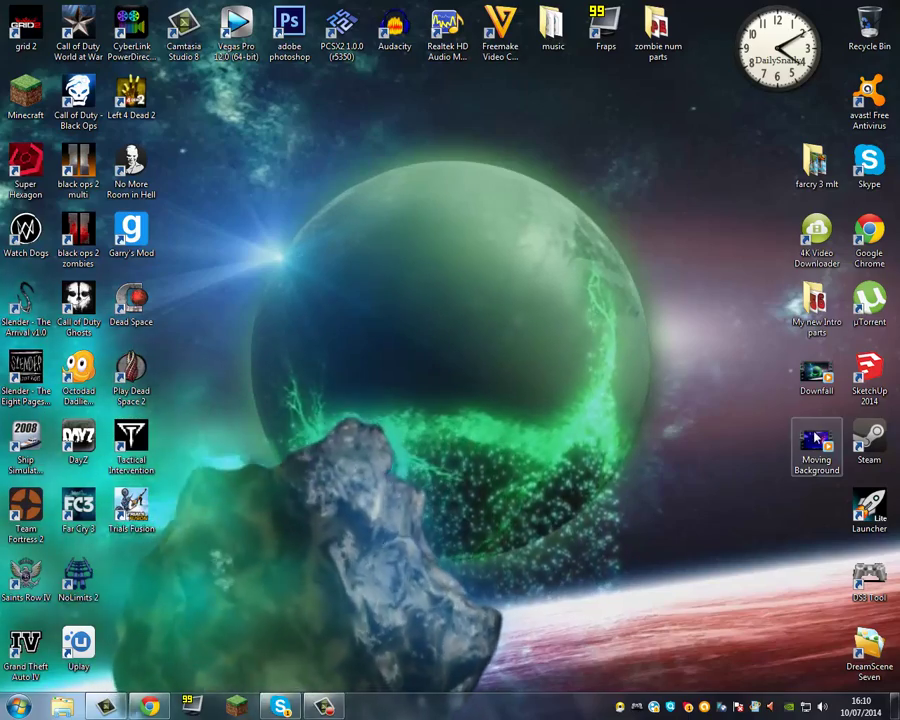
pyautogui.moveTo(817, 443); pyautogui.dragTo(714, 452)
pyautogui.rightClick(716, 450)
pyautogui.click(700, 435)
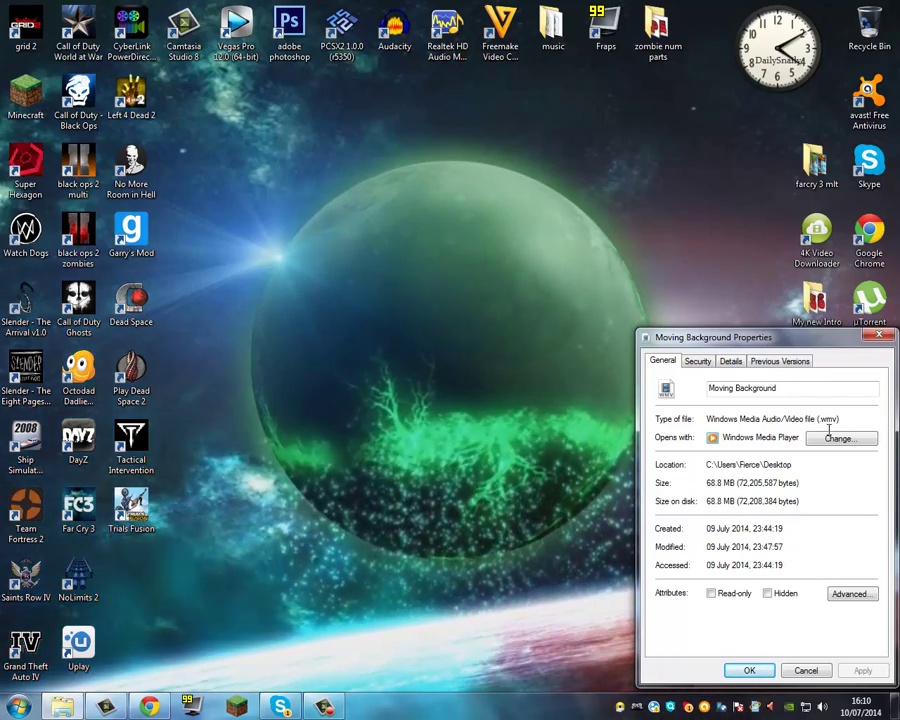
# Step: Close Properties and set the Moving Background video as the desktop background
pyautogui.moveTo(882, 350); pyautogui.dragTo(657, 186)
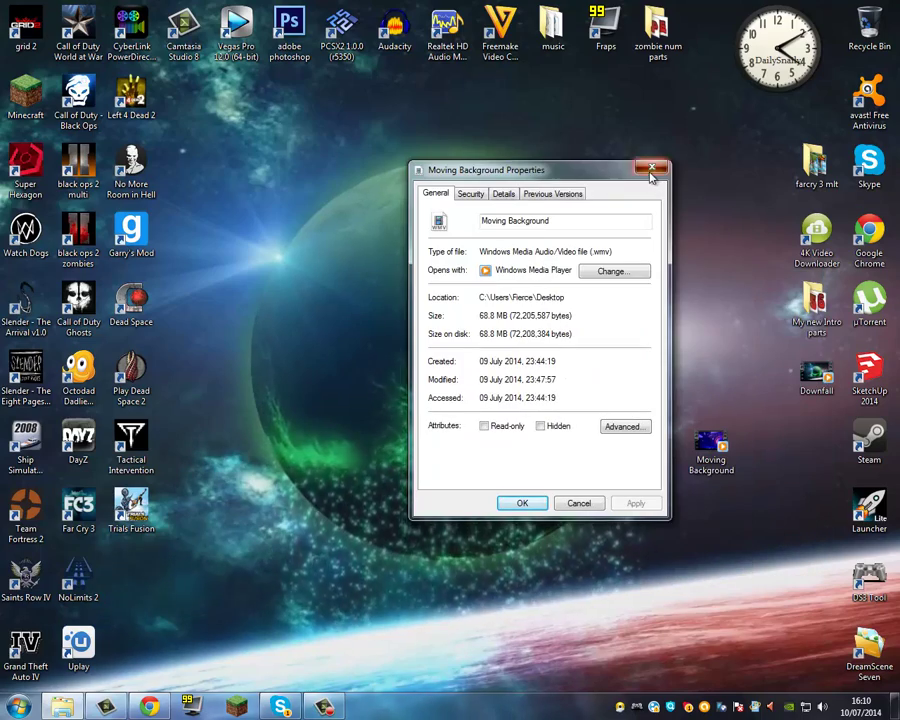
pyautogui.click(652, 168)
pyautogui.rightClick(722, 444)
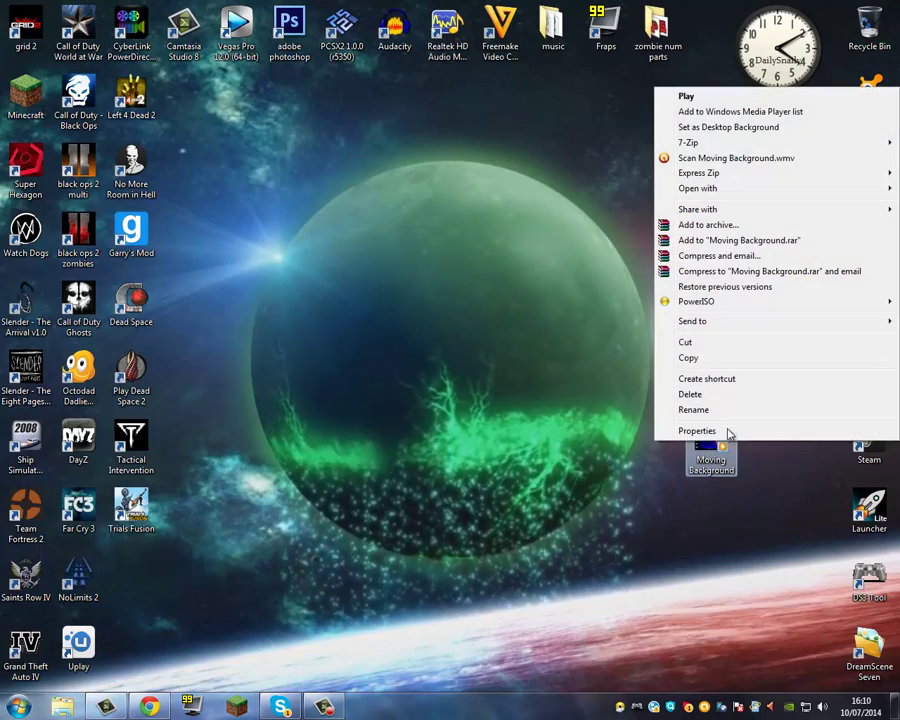
pyautogui.click(789, 133)
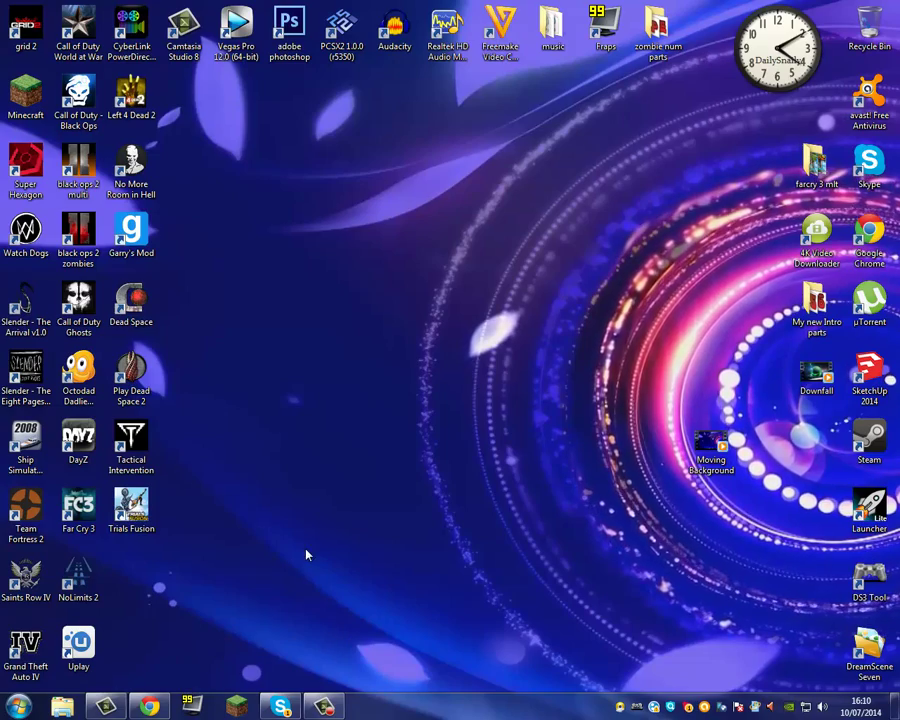
# Step: Set the Downfall video as the desktop background, replacing Moving Background
pyautogui.moveTo(722, 468); pyautogui.dragTo(818, 458)
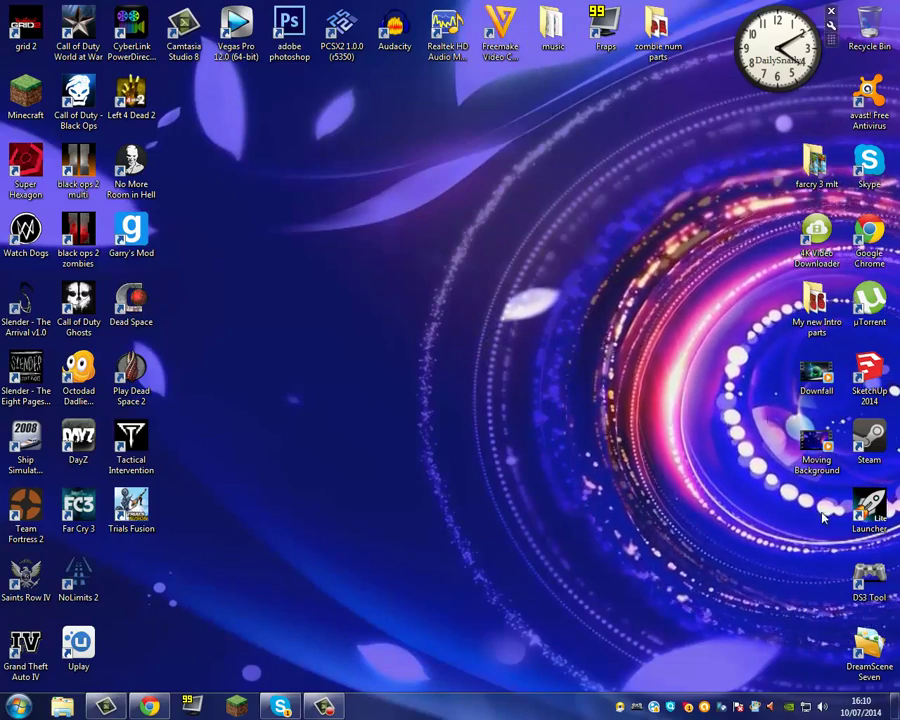
pyautogui.rightClick(812, 366)
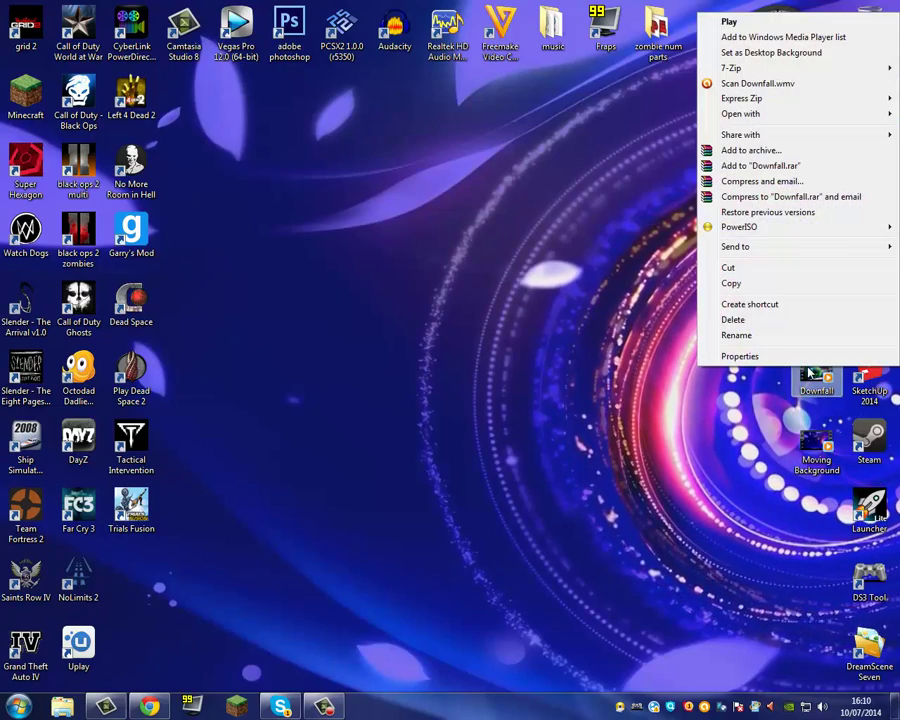
pyautogui.click(766, 53)
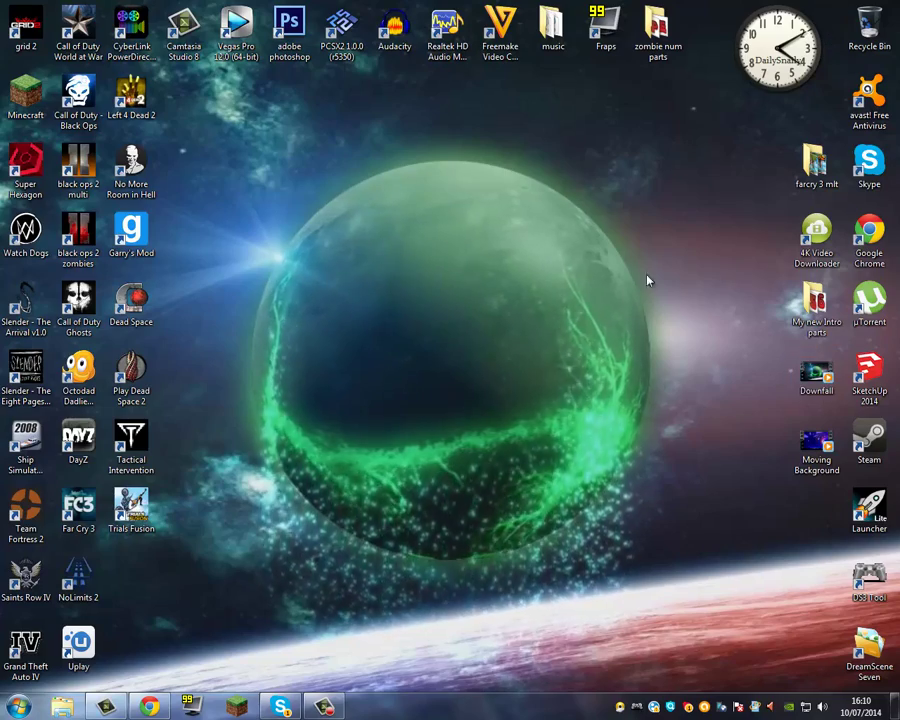
# Step: Download the Drops wallpaper from the Animated Wallpapers page, then minimize Chrome
pyautogui.click(149, 707)
pyautogui.click(177, 7)
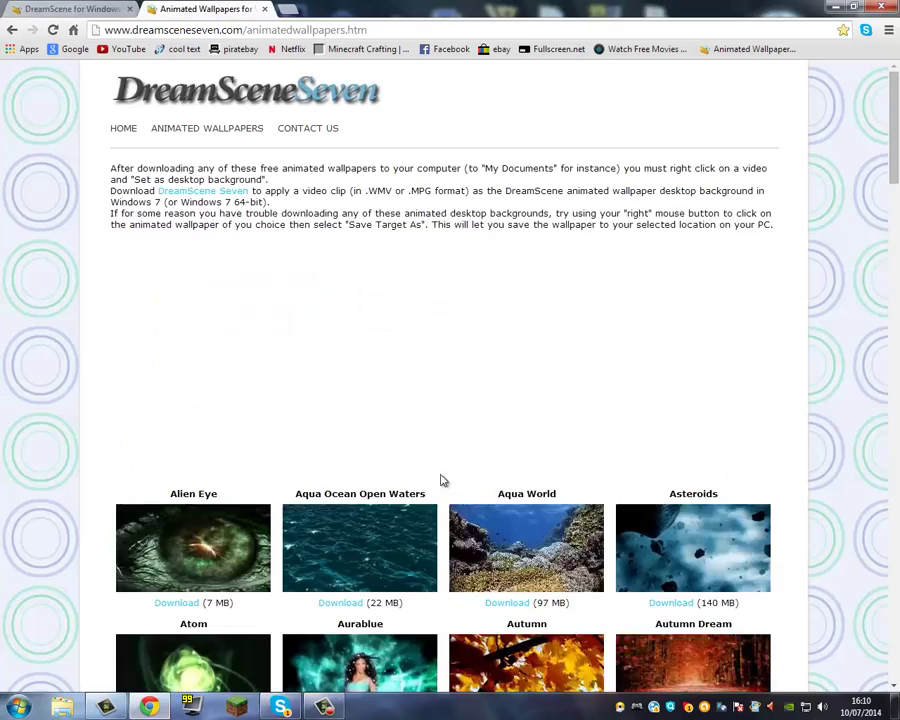
pyautogui.scroll(-3, 395, 420)
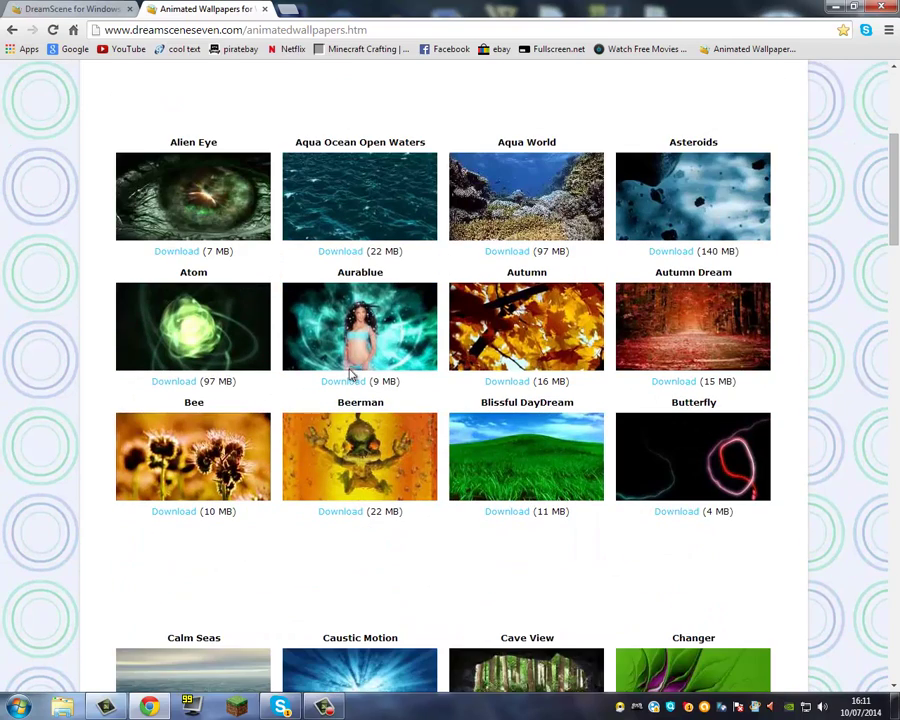
pyautogui.scroll(-5, 395, 533)
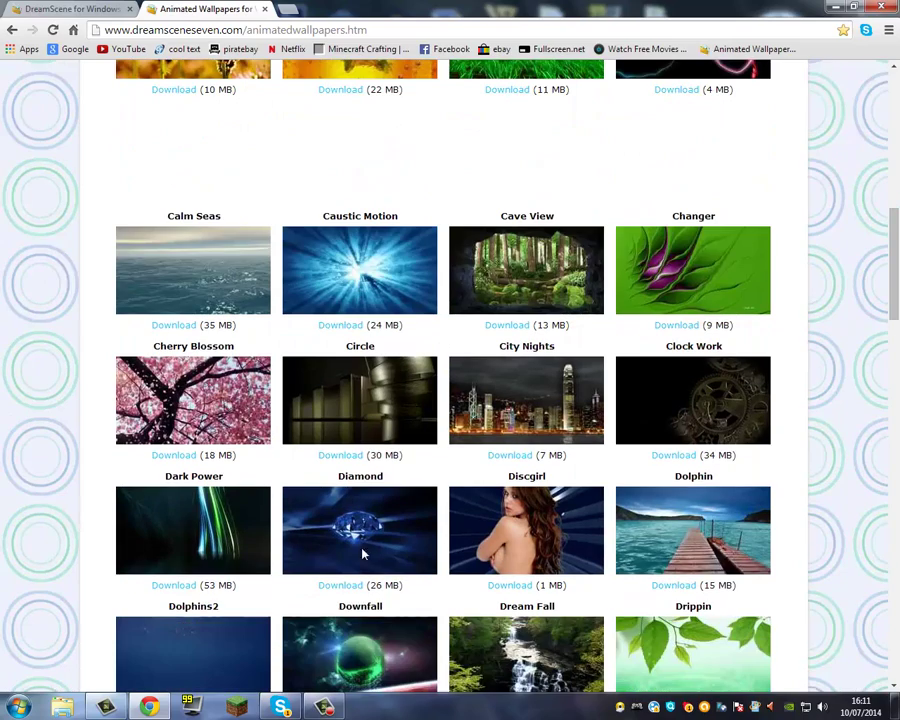
pyautogui.scroll(-3, 594, 488)
pyautogui.scroll(-1, 507, 442)
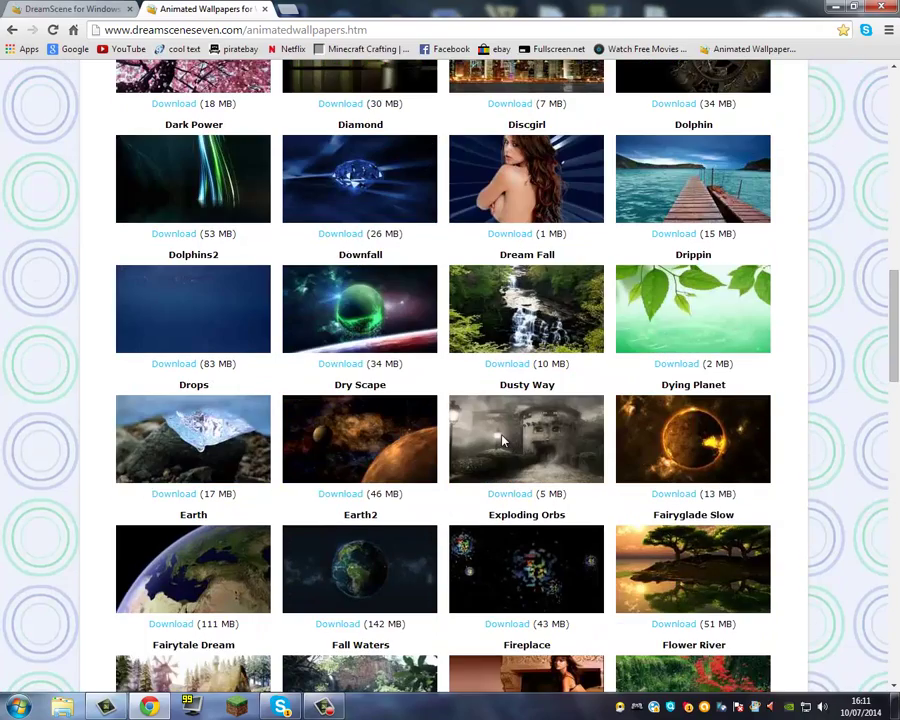
pyautogui.scroll(1, 600, 432)
pyautogui.scroll(-2, 655, 426)
pyautogui.scroll(-3, 676, 410)
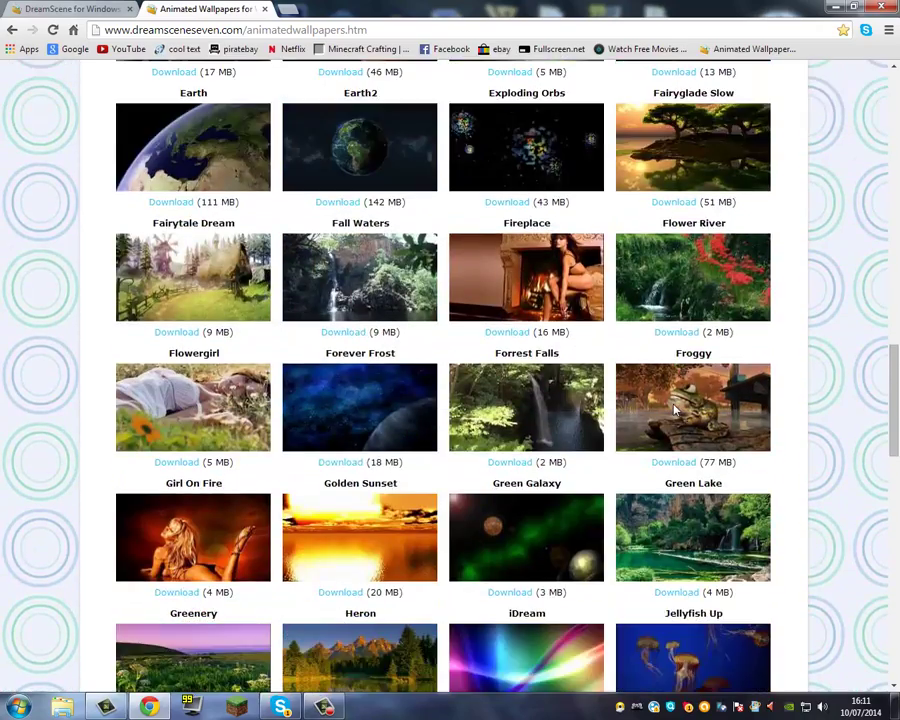
pyautogui.scroll(-3, 675, 410)
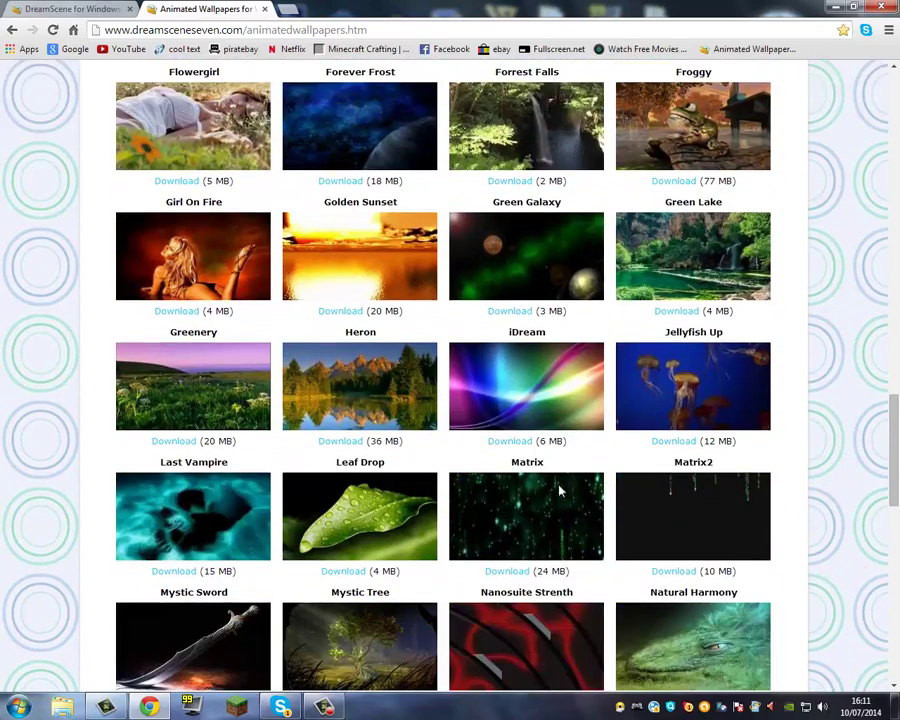
pyautogui.scroll(-4, 560, 490)
pyautogui.scroll(6, 497, 546)
pyautogui.scroll(6, 512, 544)
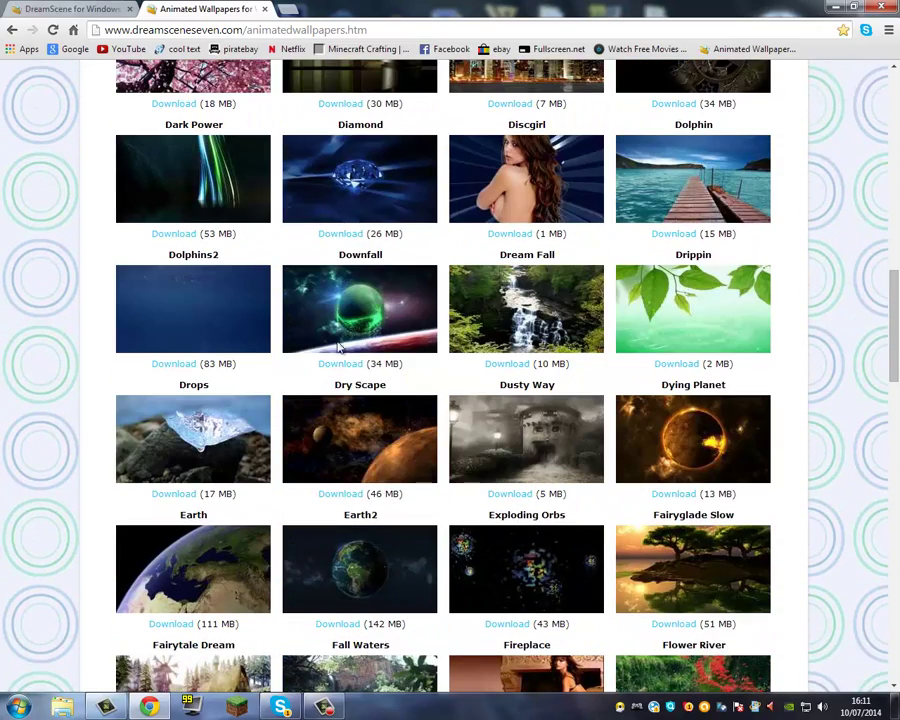
pyautogui.click(174, 494)
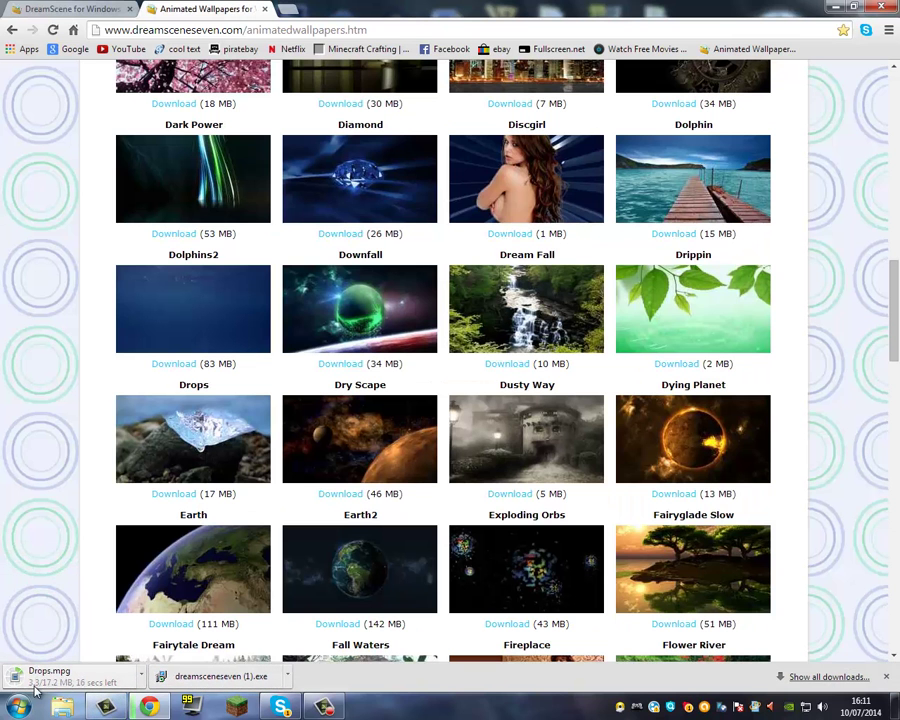
pyautogui.click(837, 10)
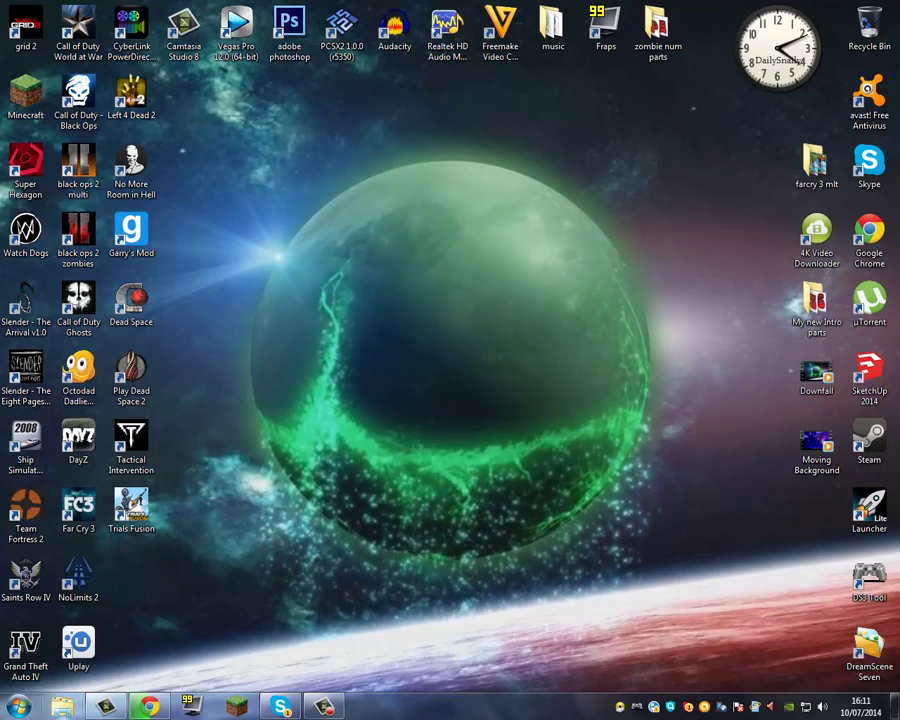
# Step: Open the Videos library in Explorer, look through it, and close it
pyautogui.click(62, 706)
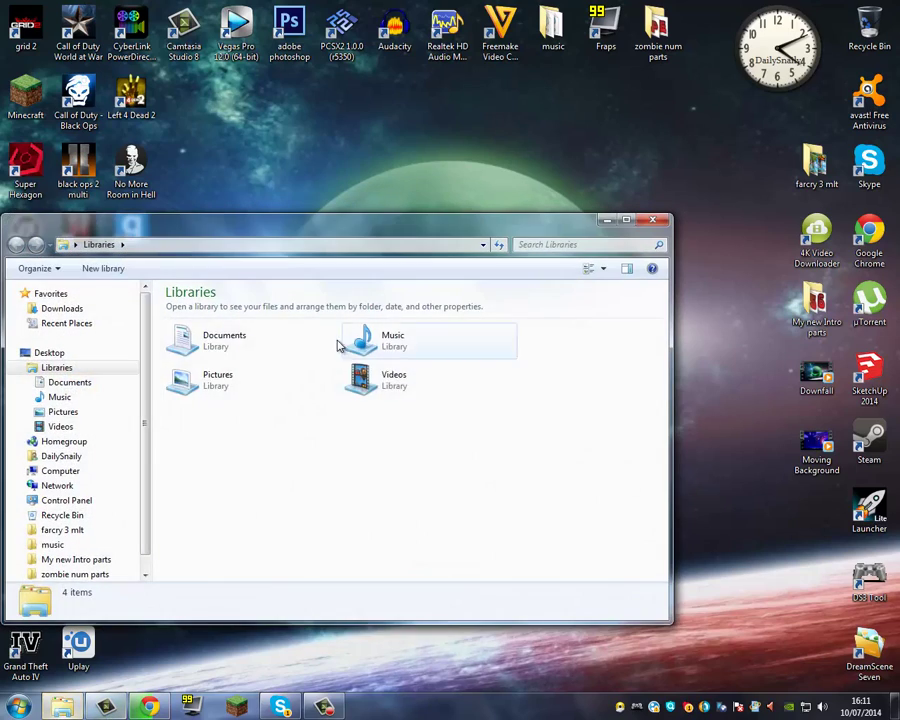
pyautogui.doubleClick(400, 383)
pyautogui.scroll(-1, 662, 368)
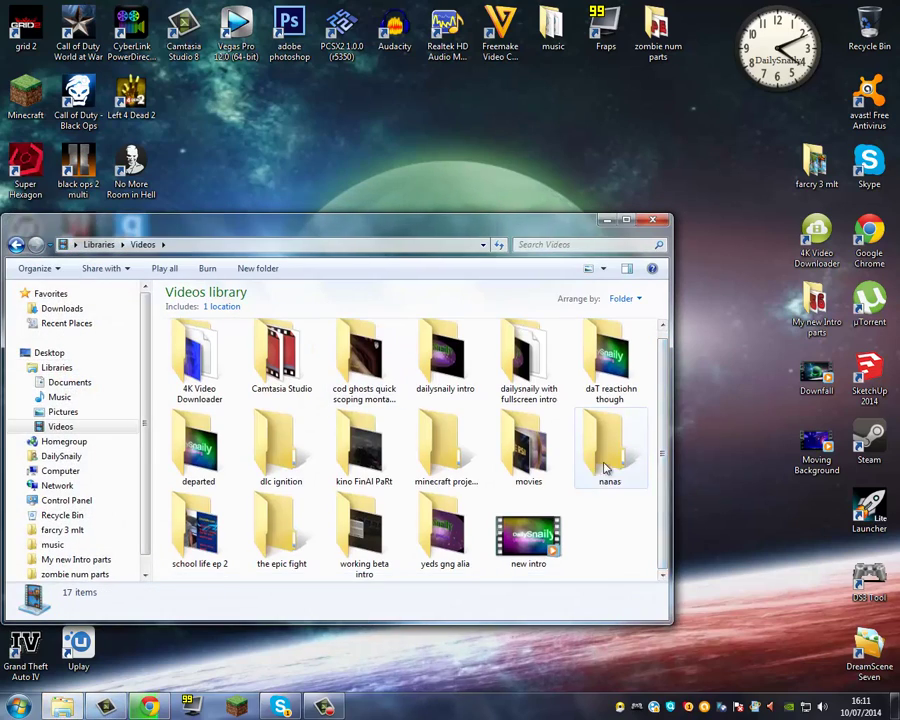
pyautogui.click(661, 222)
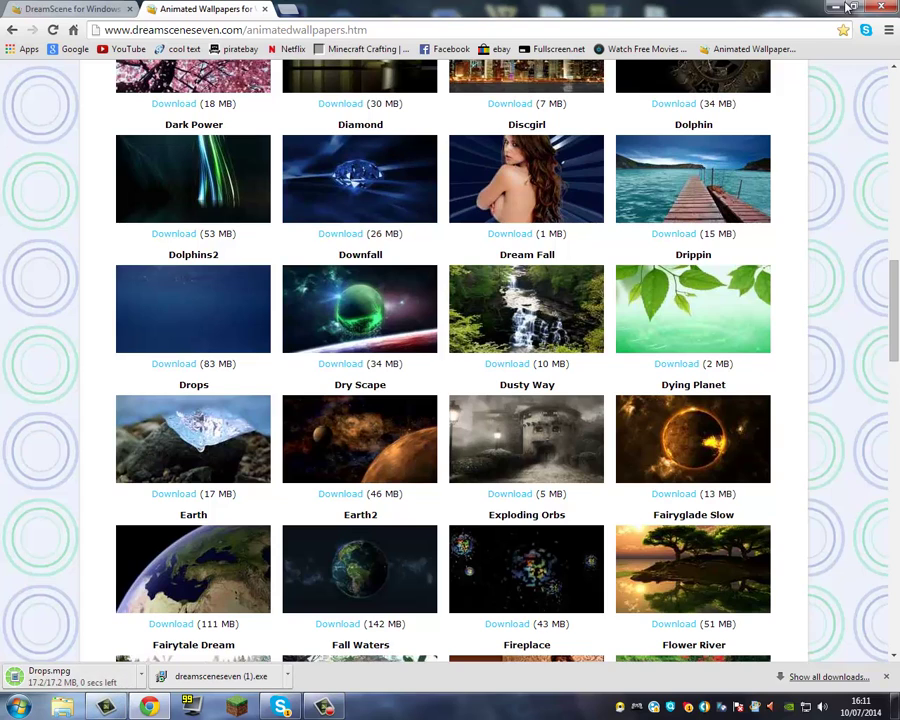
# Step: Drag Drops.mpg onto the desktop, set it as the desktop background, and restore Chrome
pyautogui.click(848, 7)
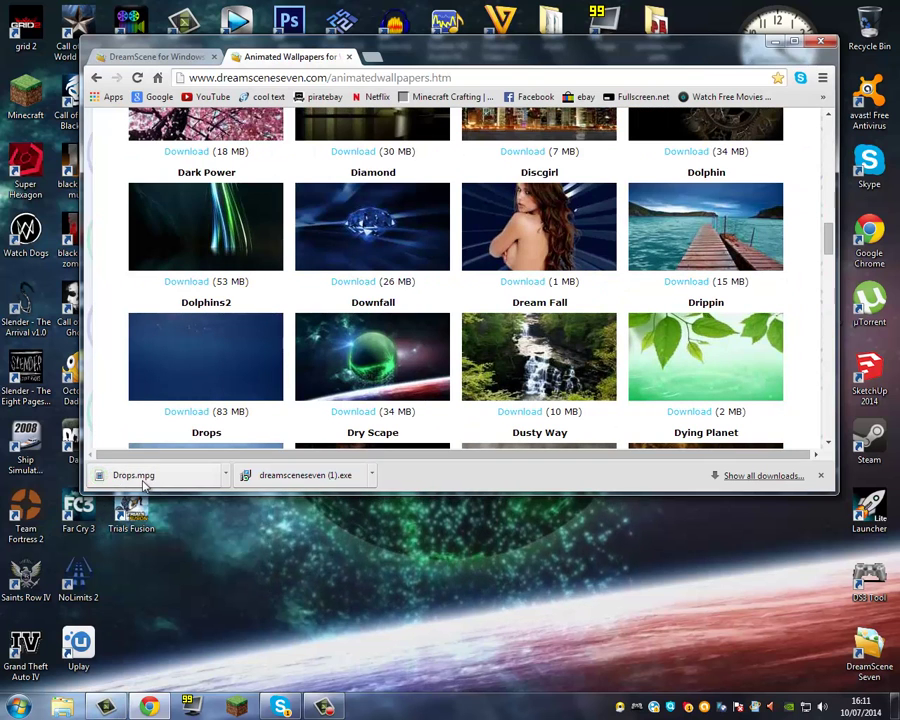
pyautogui.moveTo(140, 478); pyautogui.dragTo(538, 625)
pyautogui.press('super+d')
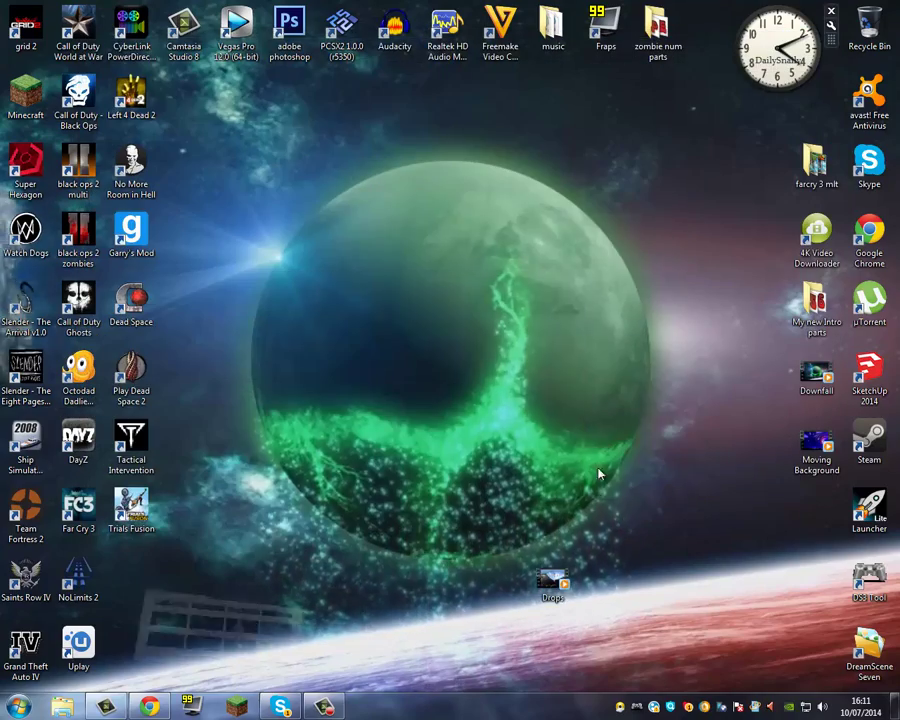
pyautogui.rightClick(562, 592)
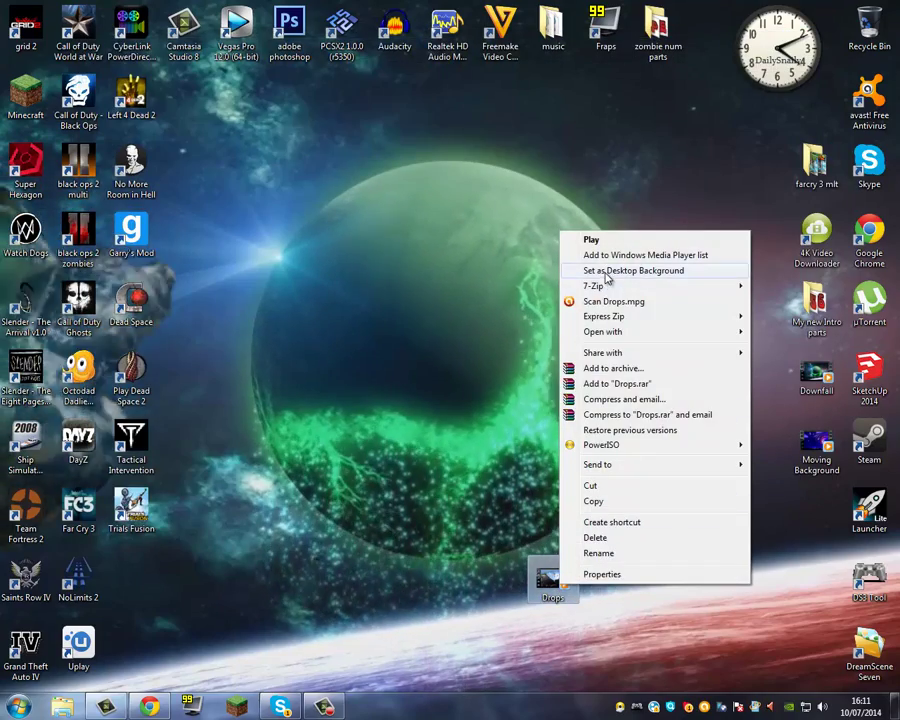
pyautogui.click(606, 270)
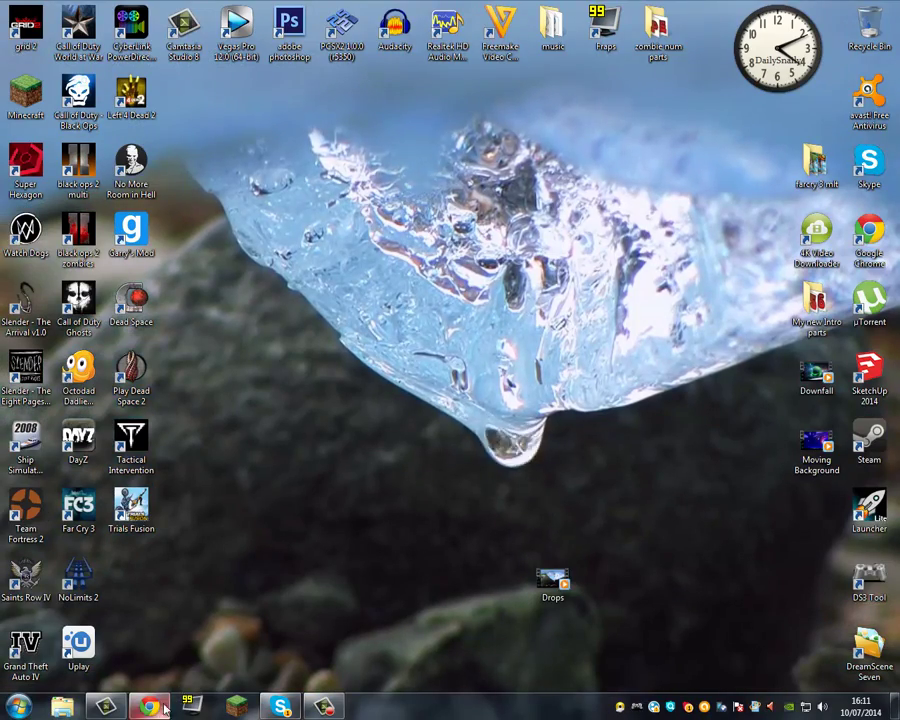
pyautogui.press('super+d')
# Step: Maximize Chrome, scroll to the catalogue's end, close the downloads bar, and scroll back up
pyautogui.doubleClick(487, 52)
pyautogui.scroll(-5, 506, 354)
pyautogui.scroll(6, 424, 353)
pyautogui.scroll(-1, 377, 307)
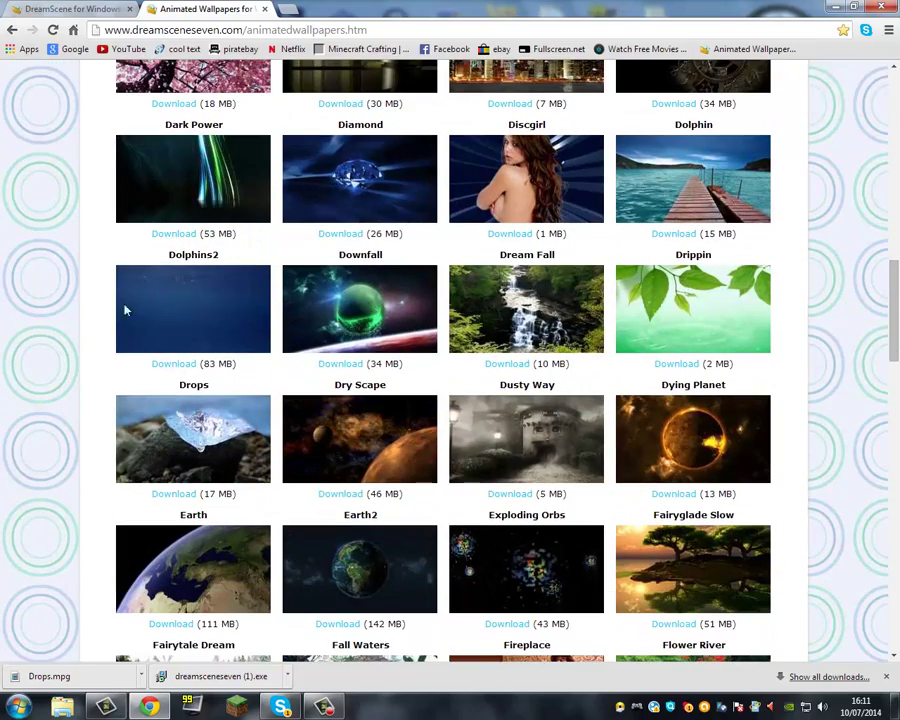
pyautogui.scroll(-3, 583, 488)
pyautogui.scroll(-2, 587, 426)
pyautogui.scroll(-2, 585, 420)
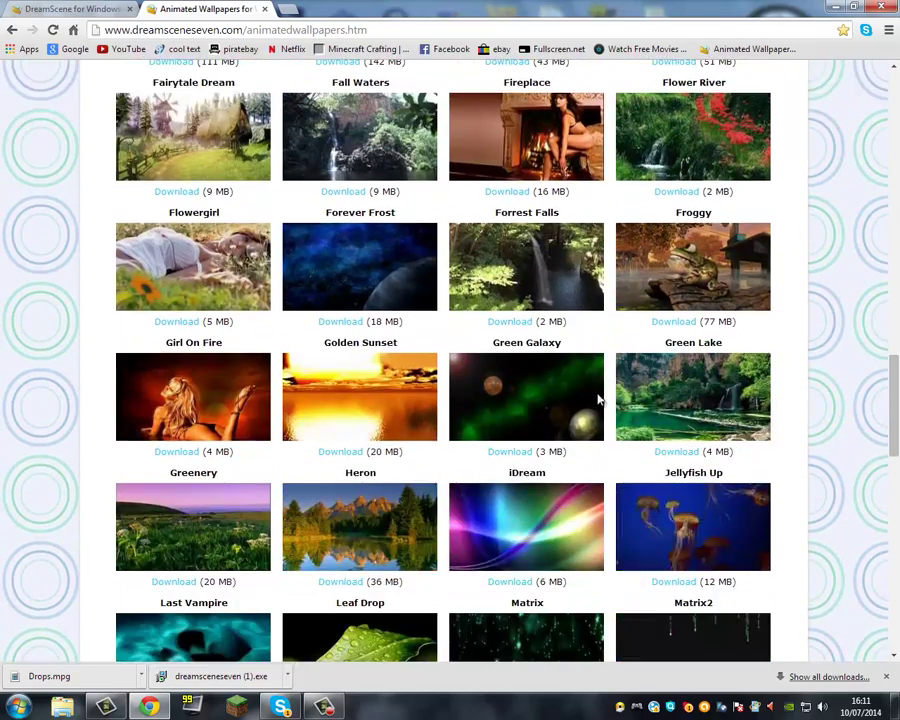
pyautogui.scroll(-4, 561, 396)
pyautogui.scroll(-7, 450, 355)
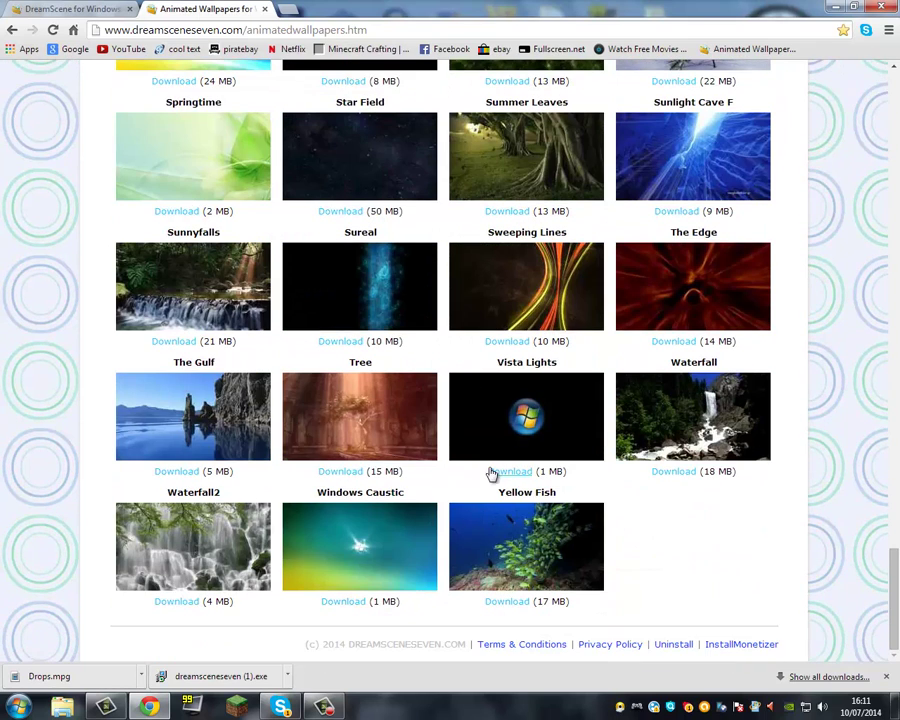
pyautogui.click(885, 678)
pyautogui.moveTo(894, 625); pyautogui.dragTo(893, 12)
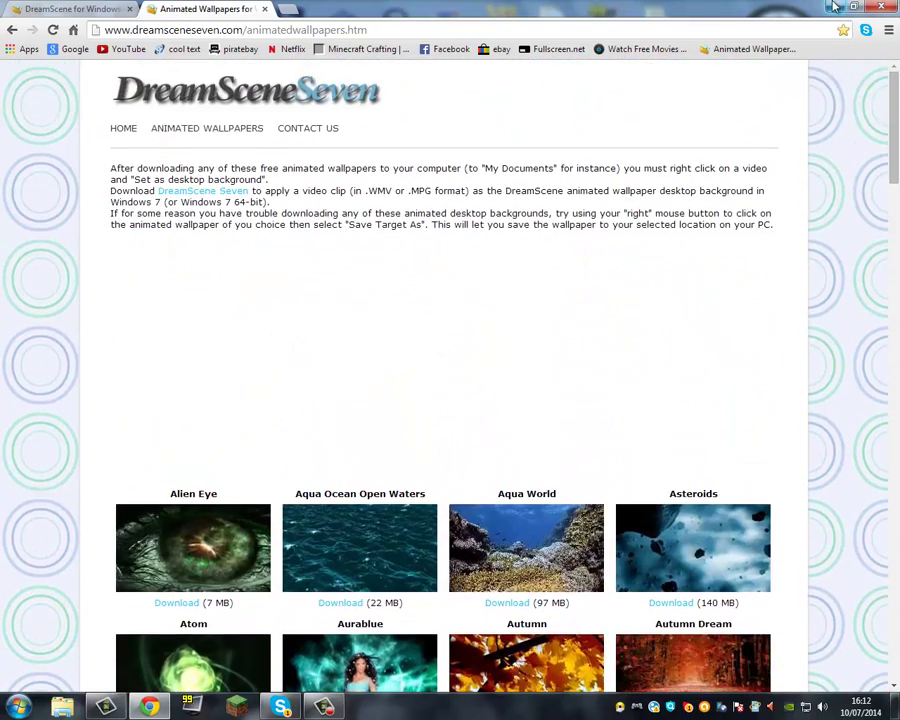
# Step: Minimize Chrome and delete the Drops file from the desktop
pyautogui.click(836, 7)
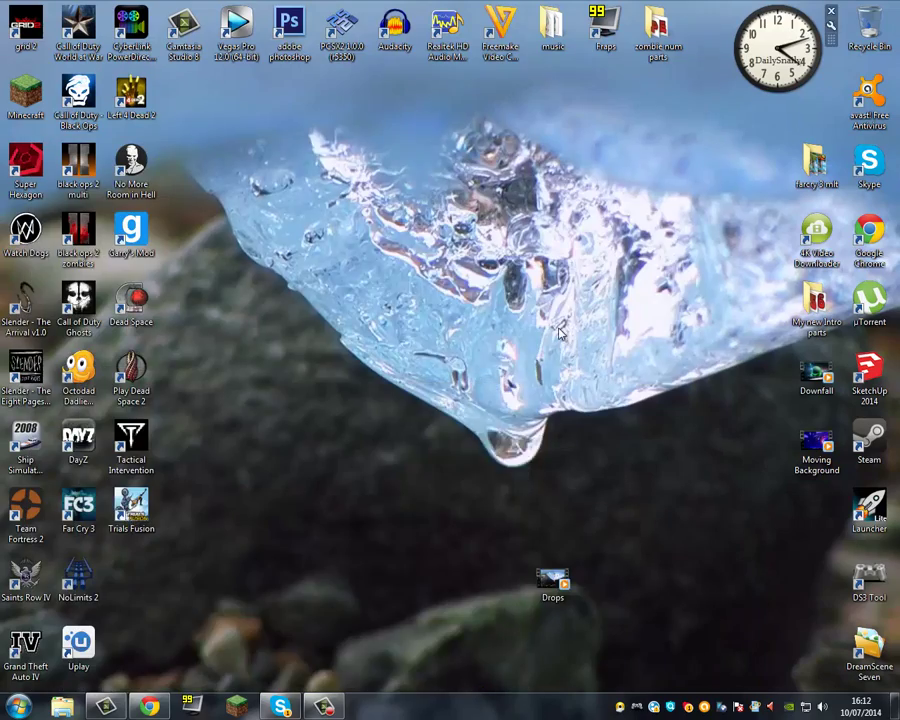
pyautogui.click(553, 582)
pyautogui.press('Delete')
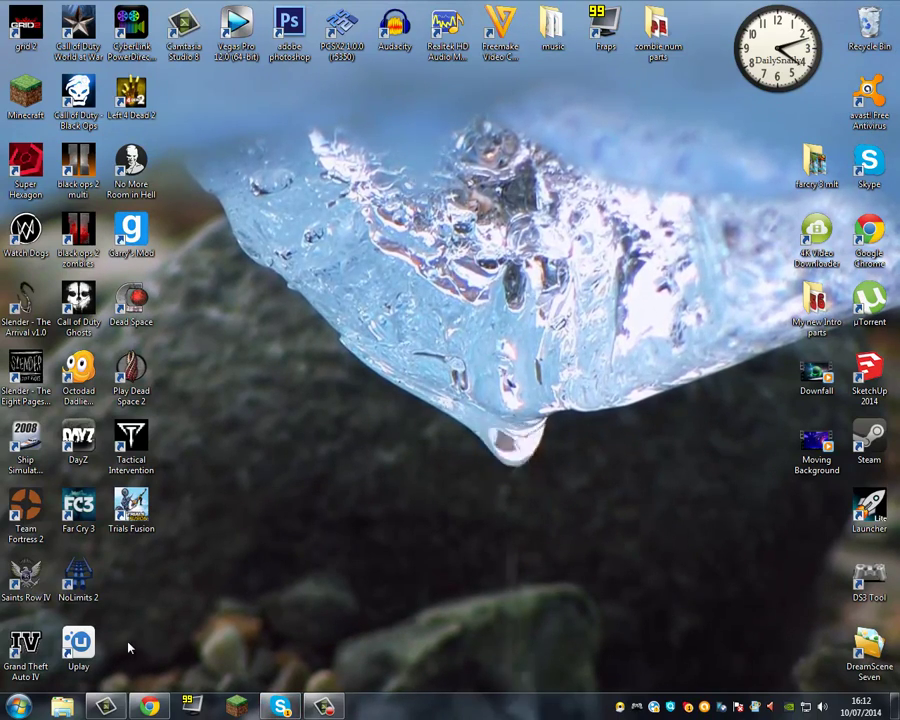
# Step: Drag selection boxes over the left desktop icons, then open Skype maximized
pyautogui.moveTo(127, 641)
pyautogui.mouseDown()
pyautogui.moveTo(3, 172)
pyautogui.moveTo(15, 5)
pyautogui.mouseUp()
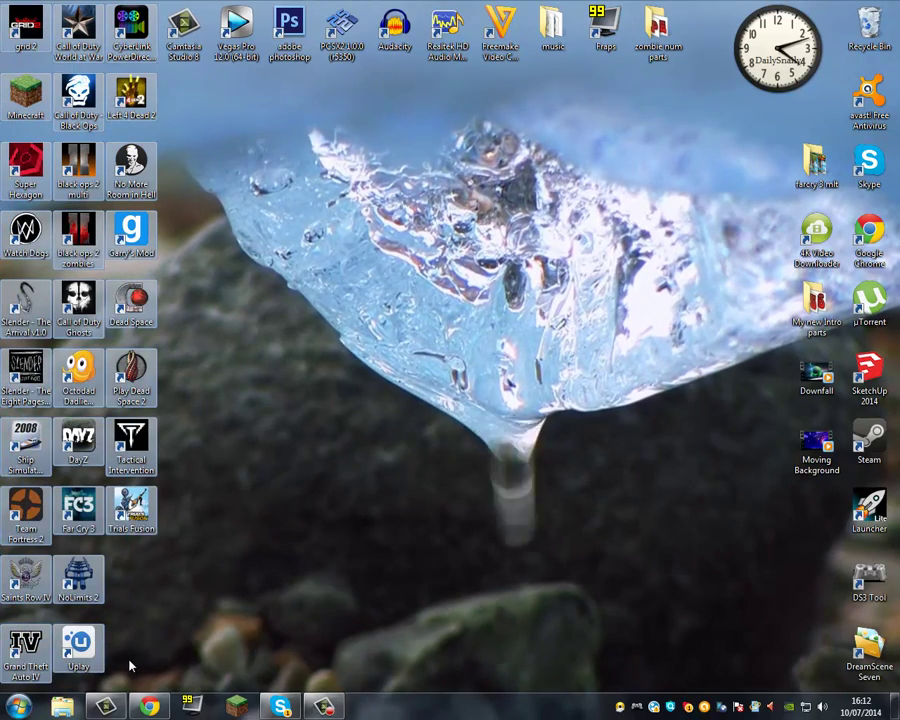
pyautogui.moveTo(248, 538); pyautogui.dragTo(235, 615)
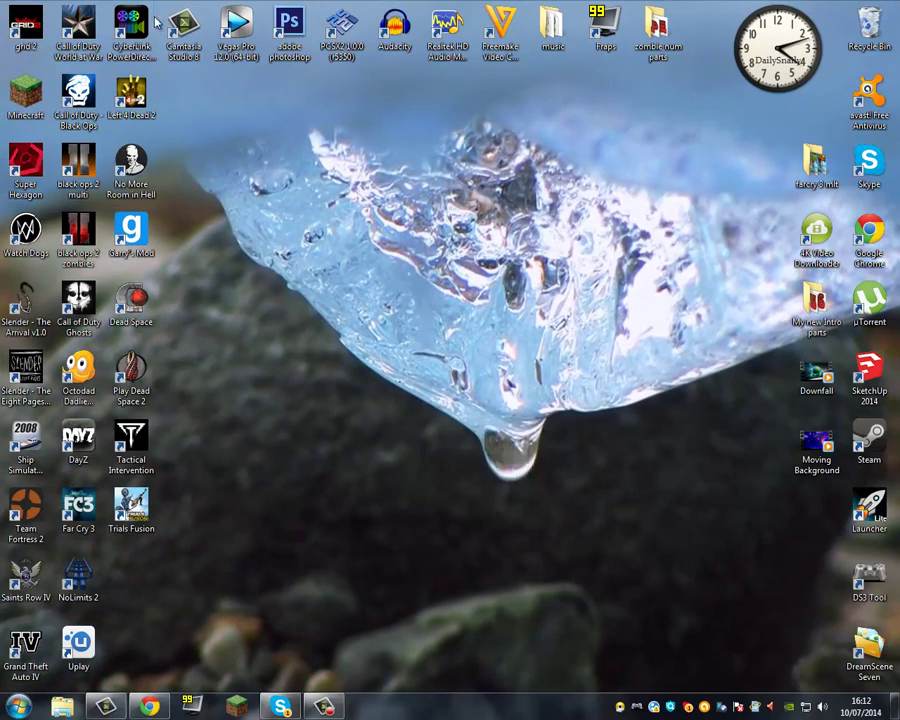
pyautogui.moveTo(143, 45); pyautogui.dragTo(202, 197)
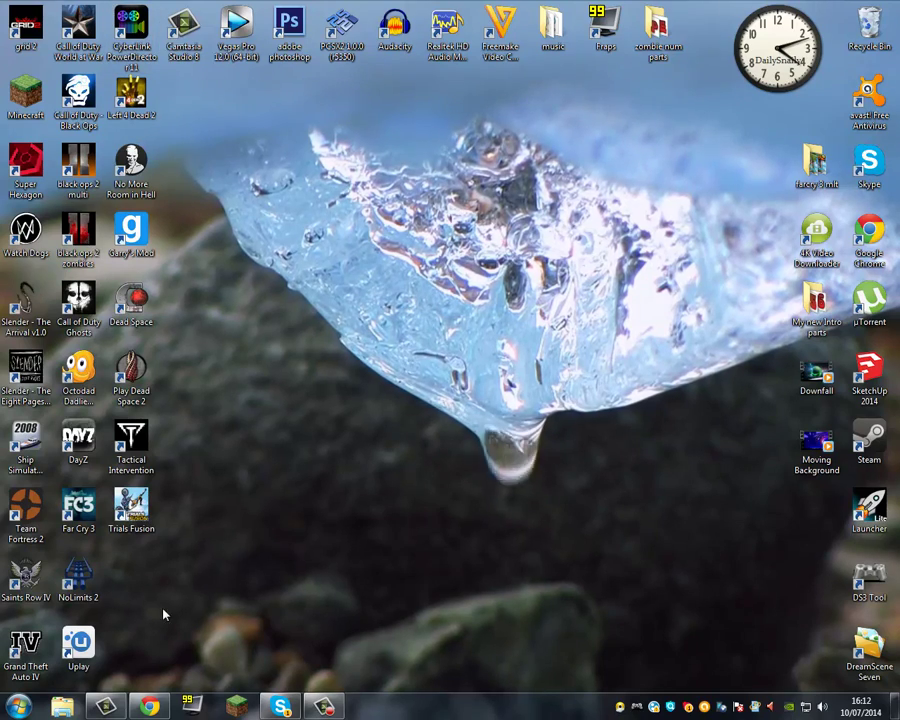
pyautogui.moveTo(165, 614); pyautogui.dragTo(462, 520)
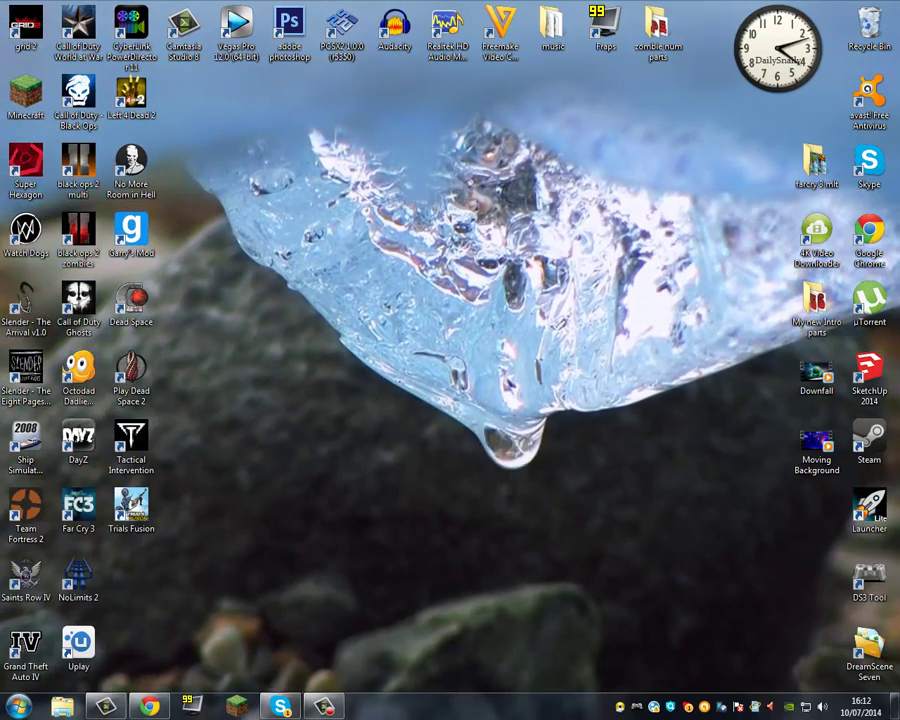
pyautogui.click(281, 707)
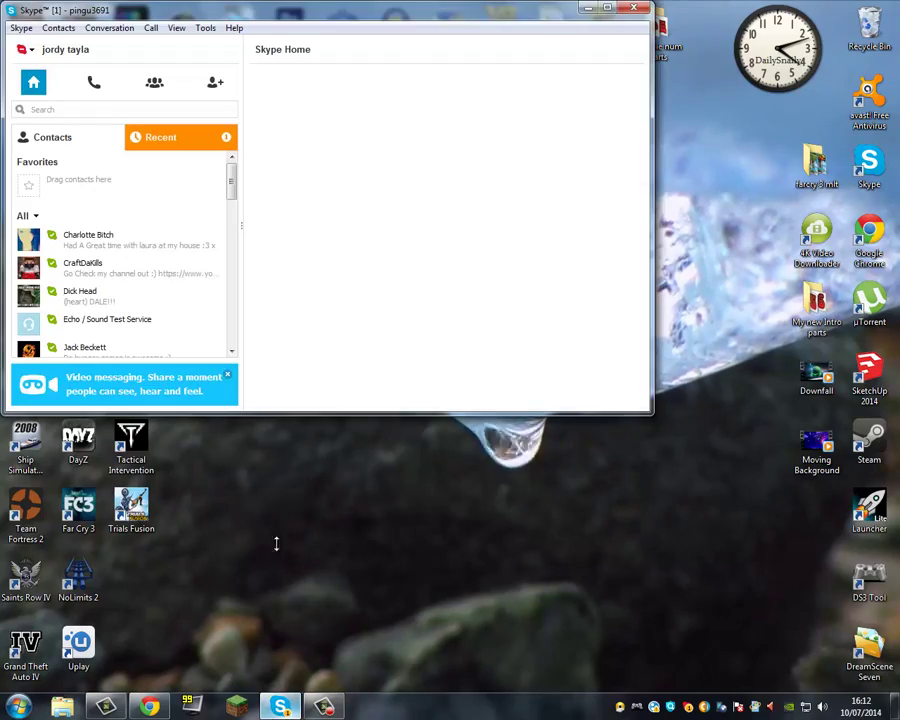
pyautogui.click(607, 8)
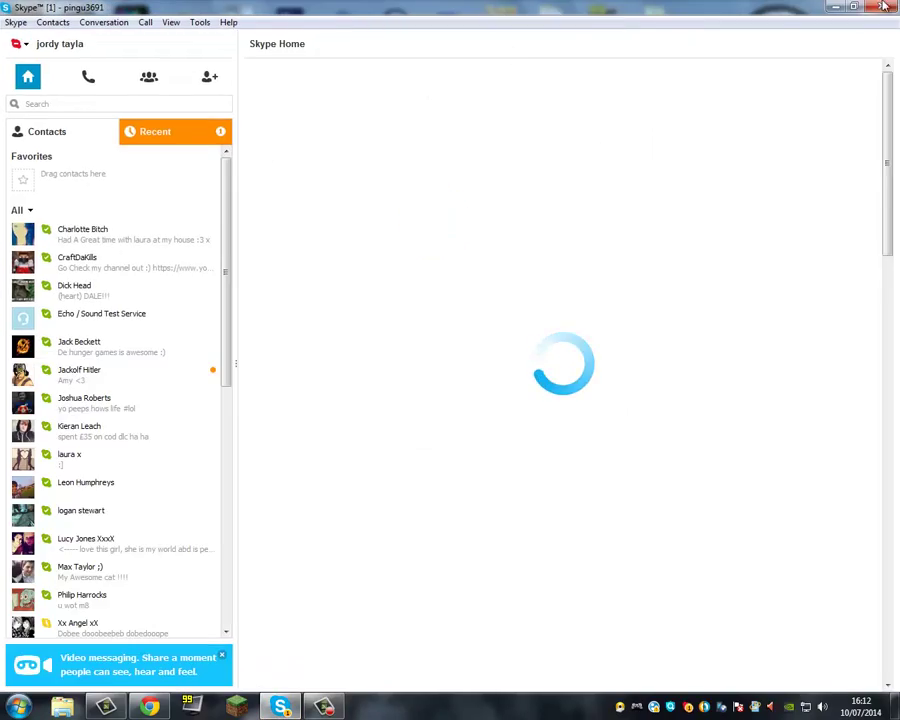